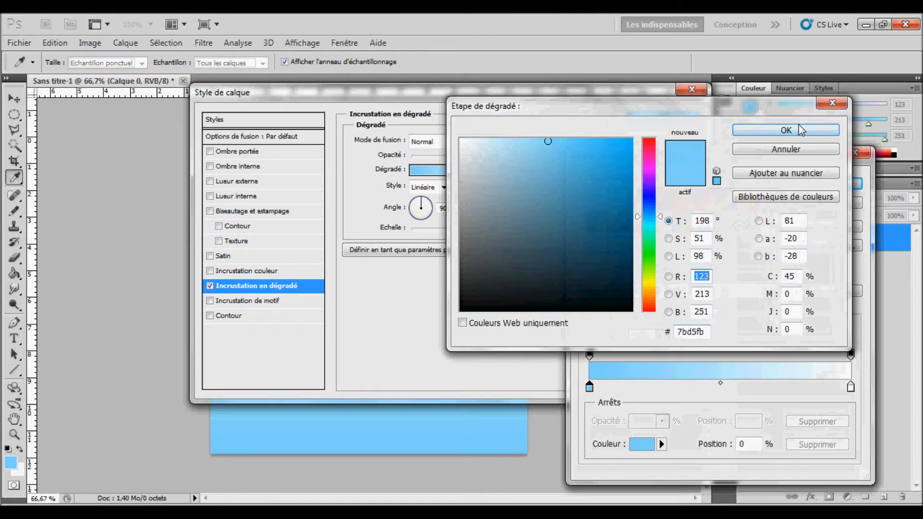
Step: Change the gradient's end colour stop to very light blue #e5f7ff and confirm the edited gradient
{"action": "left_click", "coordinate": [851, 388]}
{"action": "left_click", "coordinate": [641, 444]}
{"action": "left_click", "coordinate": [478, 136]}
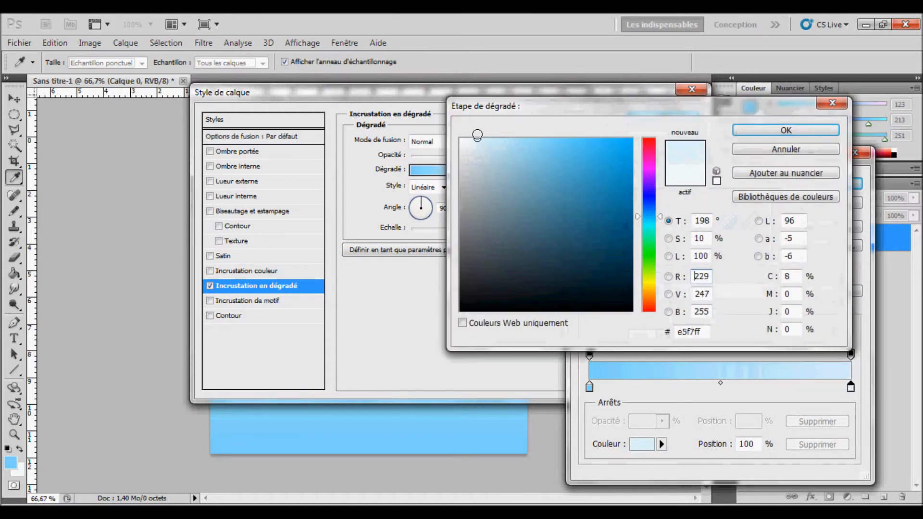
{"action": "left_click", "coordinate": [786, 129]}
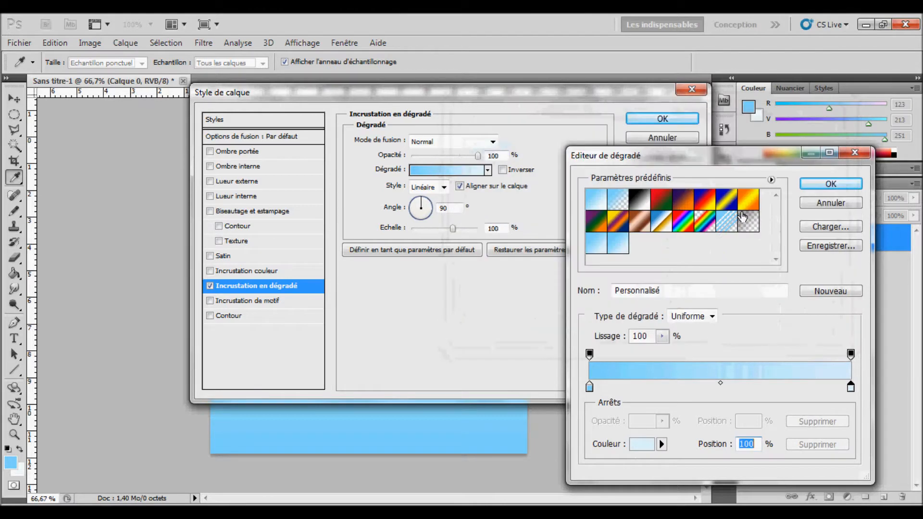
{"action": "left_click", "coordinate": [850, 182]}
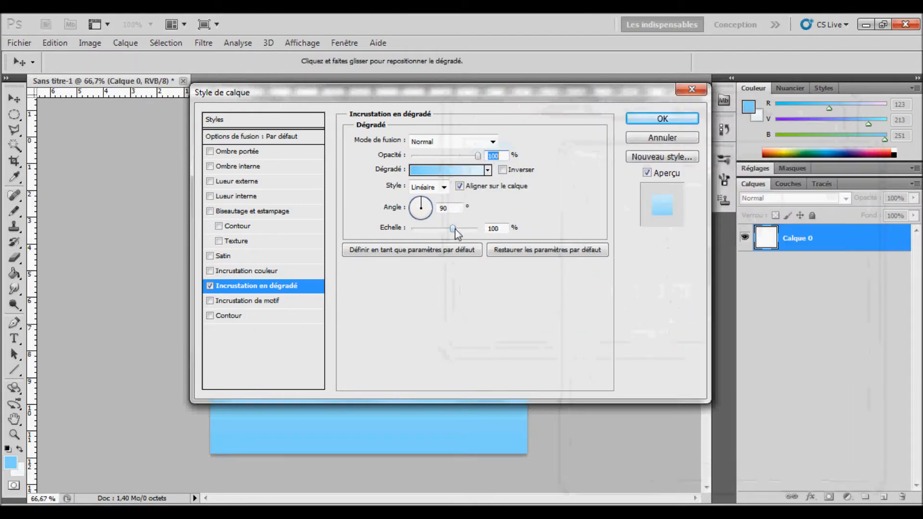
Step: Set the Gradient Overlay's scale to 150% and its style to Radial, then apply the layer style
{"action": "left_click_drag", "start_coordinate": [453, 228], "coordinate": [590, 238]}
{"action": "left_click", "coordinate": [444, 187]}
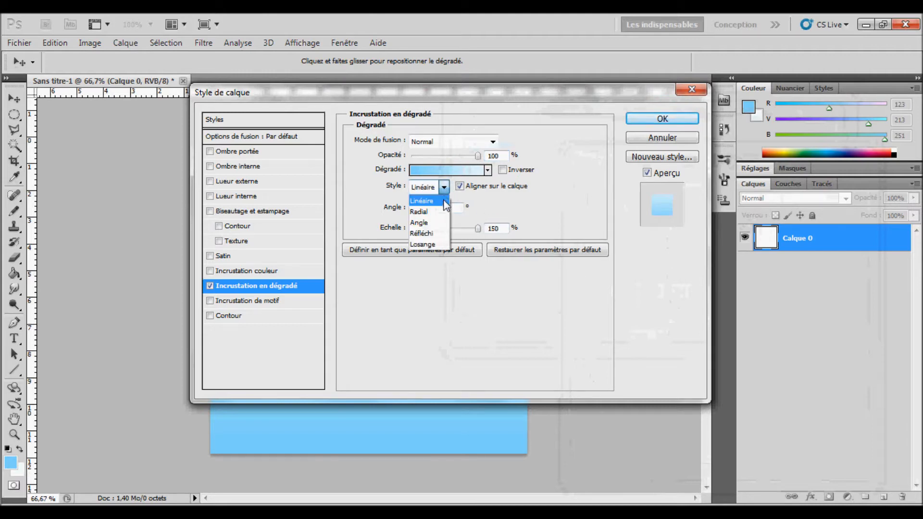
{"action": "left_click", "coordinate": [436, 211]}
{"action": "left_click_drag", "start_coordinate": [439, 96], "coordinate": [419, 104]}
{"action": "left_click", "coordinate": [644, 127]}
Step: Activate the Text tool and set the text colour to white
{"action": "left_click", "coordinate": [15, 338]}
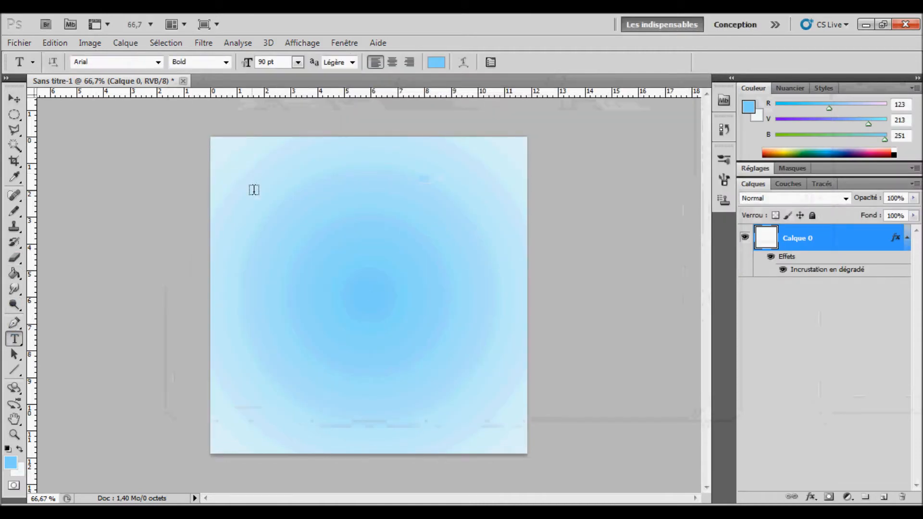
{"action": "left_click", "coordinate": [436, 63]}
{"action": "left_click_drag", "start_coordinate": [465, 142], "coordinate": [463, 110]}
{"action": "left_click", "coordinate": [768, 130]}
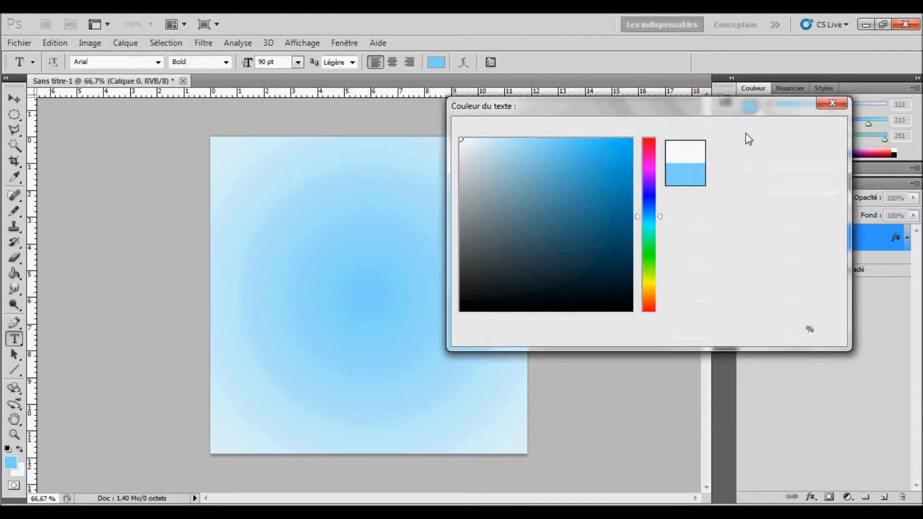
Step: Add the text "TUTO SHOP" on two lines and move it down slightly over the background
{"action": "left_click", "coordinate": [259, 210]}
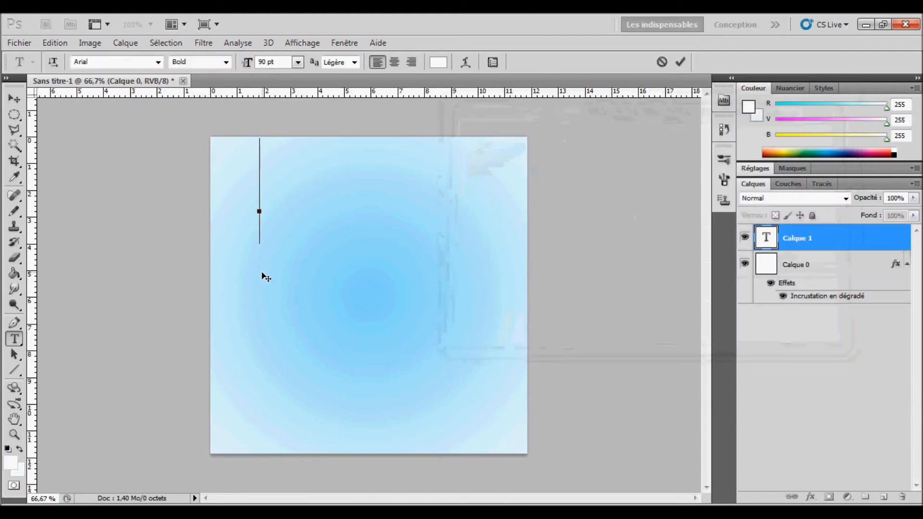
{"action": "type", "text": "TUTO"}
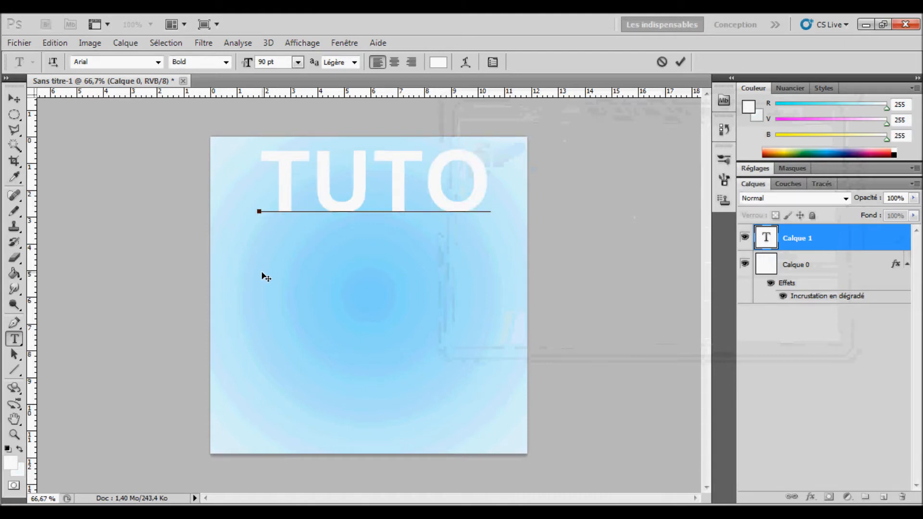
{"action": "key", "text": "Return"}
{"action": "type", "text": "SHOP"}
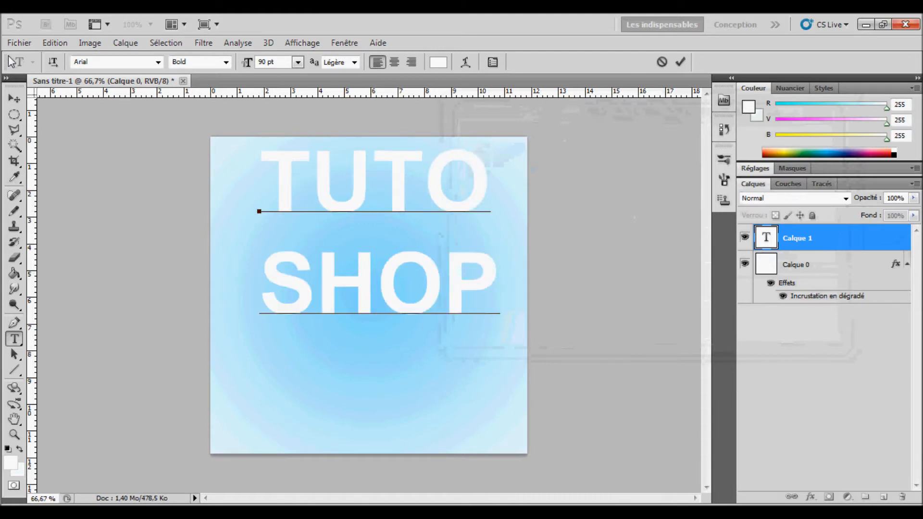
{"action": "left_click", "coordinate": [15, 99]}
{"action": "left_click_drag", "start_coordinate": [373, 184], "coordinate": [366, 197]}
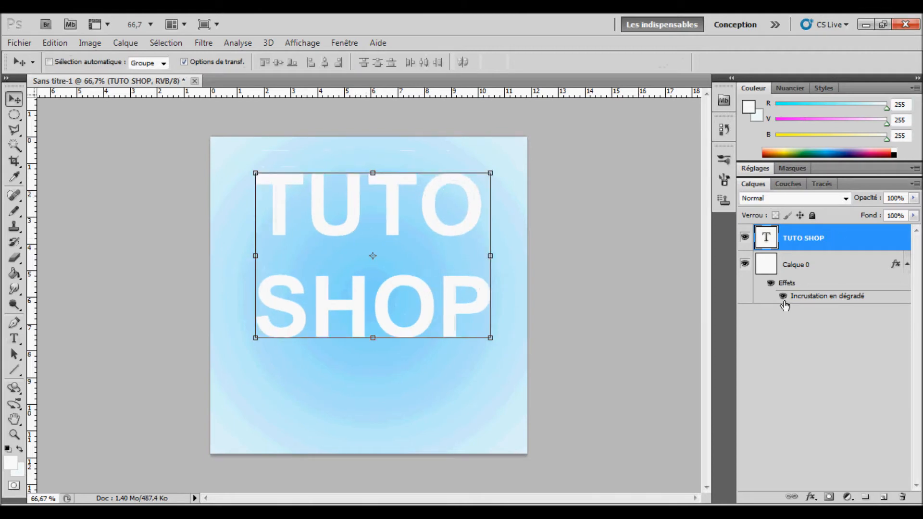
Step: Duplicate the TUTO SHOP text layer twice and select the middle copy
{"action": "key", "text": "ctrl+j"}
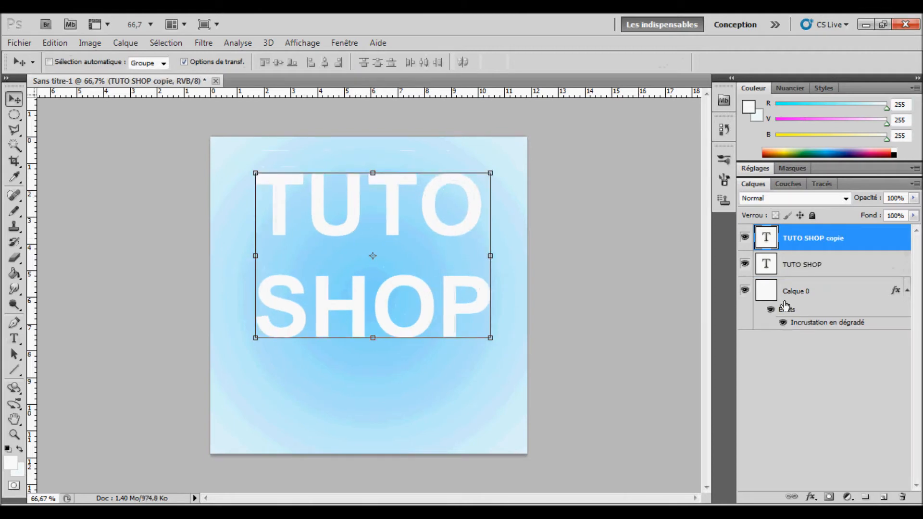
{"action": "key", "text": "ctrl+j"}
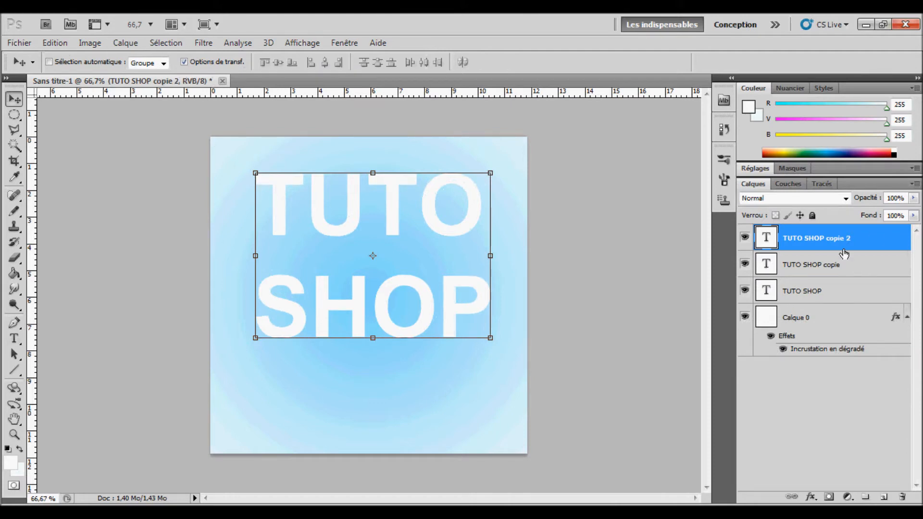
{"action": "left_click", "coordinate": [836, 266]}
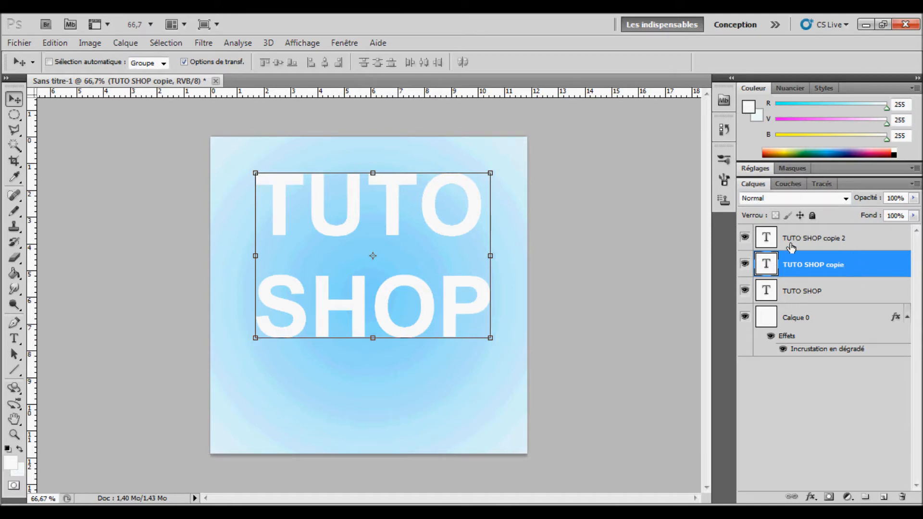
Step: Recolour all the text of the topmost TUTO SHOP copy to bright red
{"action": "left_click", "coordinate": [14, 338]}
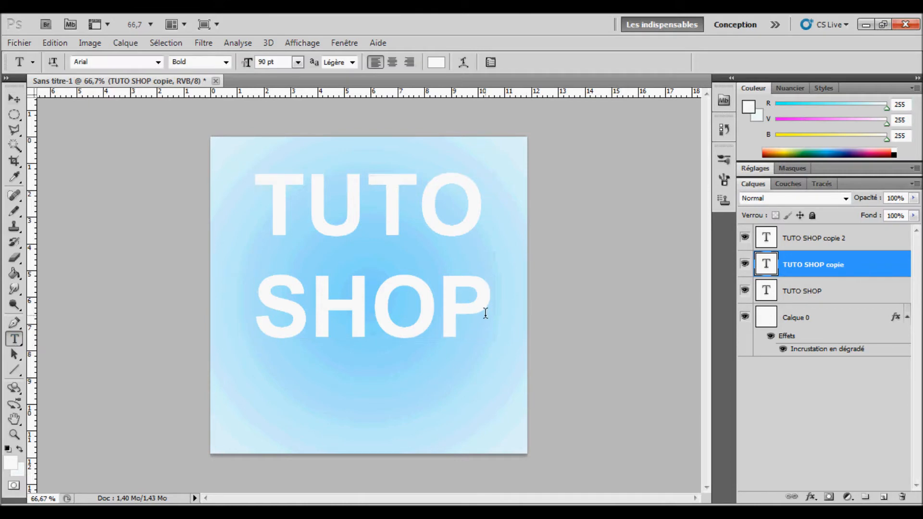
{"action": "left_click_drag", "start_coordinate": [486, 313], "coordinate": [235, 173]}
{"action": "left_click", "coordinate": [431, 63]}
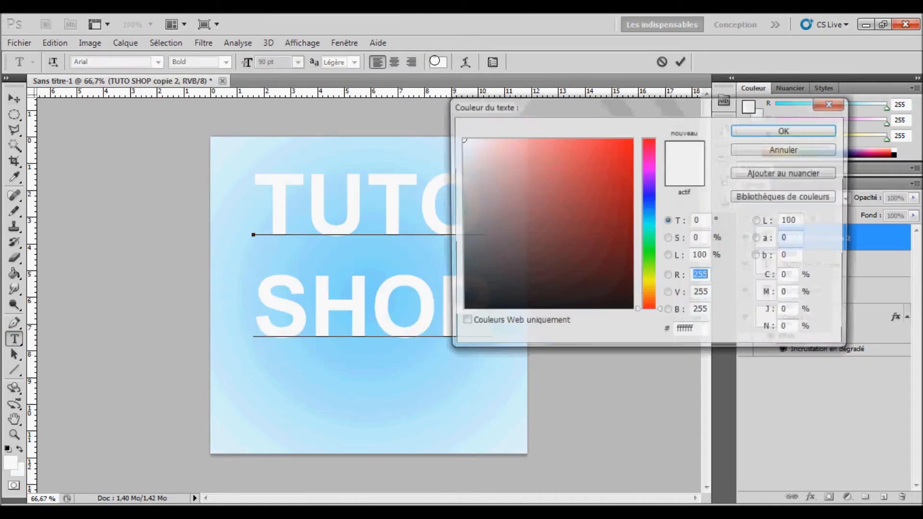
{"action": "left_click", "coordinate": [563, 210]}
{"action": "left_click", "coordinate": [641, 137]}
{"action": "left_click", "coordinate": [769, 128]}
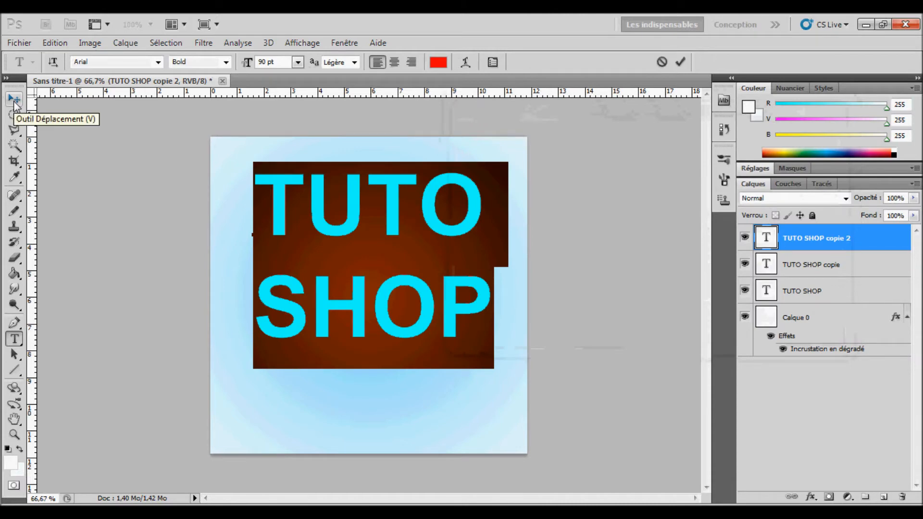
Step: Offset the red text slightly up and to the left of the white text
{"action": "left_click", "coordinate": [14, 100]}
{"action": "left_click_drag", "start_coordinate": [439, 225], "coordinate": [429, 214]}
{"action": "key", "text": "Down"}
{"action": "key", "text": "Down"}
{"action": "key", "text": "Down"}
{"action": "key", "text": "Down"}
{"action": "key", "text": "Down"}
{"action": "key", "text": "Down"}
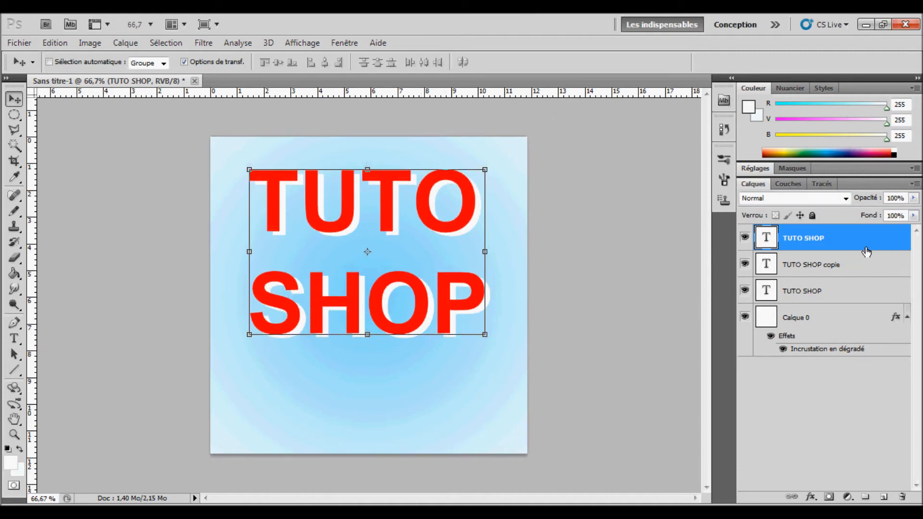
Step: Place the red text layer beneath the TUTO SHOP copie layer and nudge it slightly down and to the right
{"action": "left_click_drag", "start_coordinate": [863, 241], "coordinate": [858, 272]}
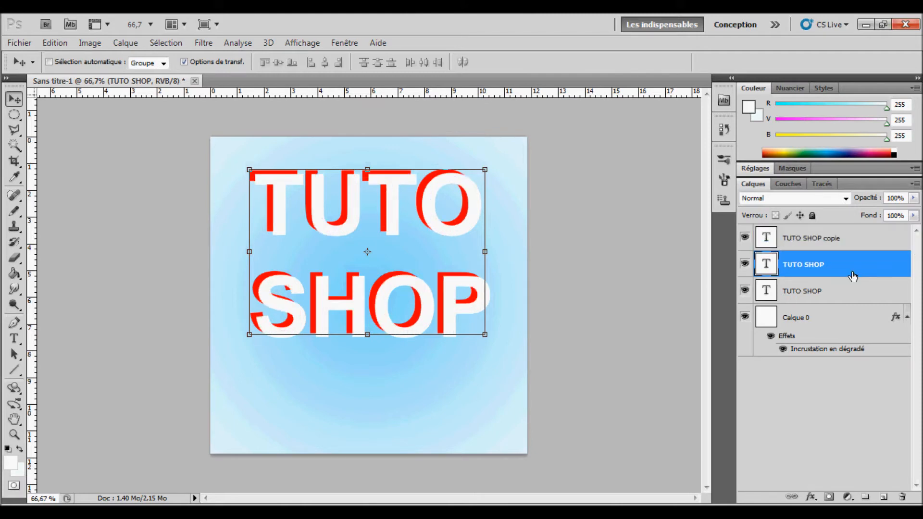
{"action": "key", "text": "Down"}
{"action": "key", "text": "Down"}
{"action": "key", "text": "Down"}
{"action": "key", "text": "Right"}
{"action": "key", "text": "Right"}
{"action": "key", "text": "Right"}
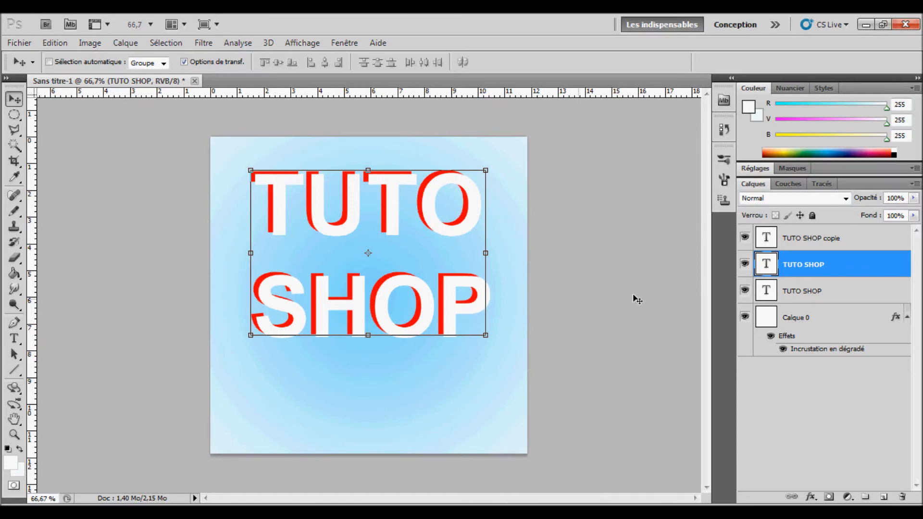
Step: Enable a Color Overlay effect on the lowest TUTO SHOP text layer
{"action": "left_click", "coordinate": [862, 296]}
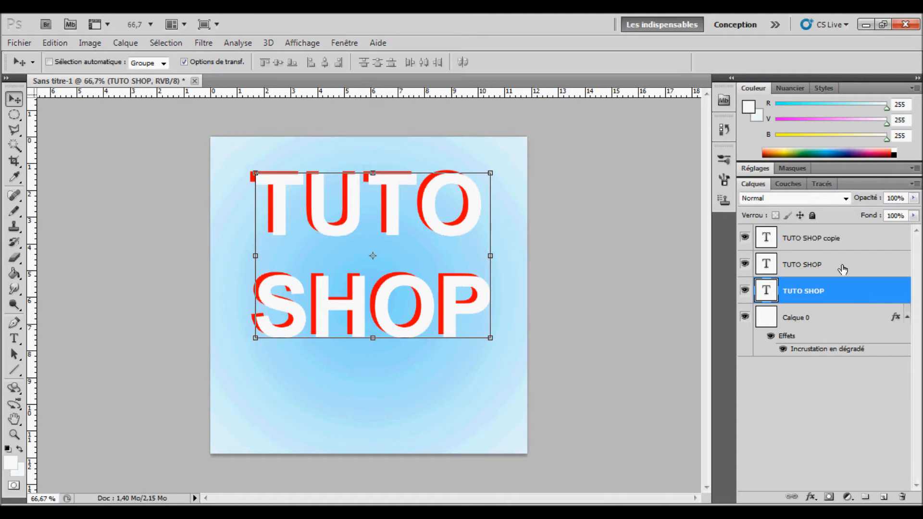
{"action": "left_click", "coordinate": [745, 238]}
{"action": "left_click", "coordinate": [745, 238]}
{"action": "double_click", "coordinate": [872, 292]}
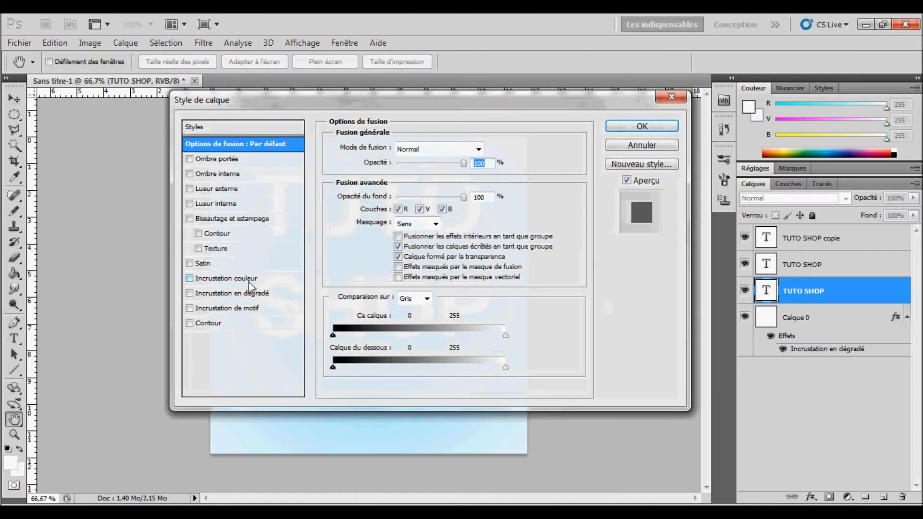
{"action": "left_click", "coordinate": [250, 280]}
{"action": "left_click_drag", "start_coordinate": [292, 102], "coordinate": [466, 115]}
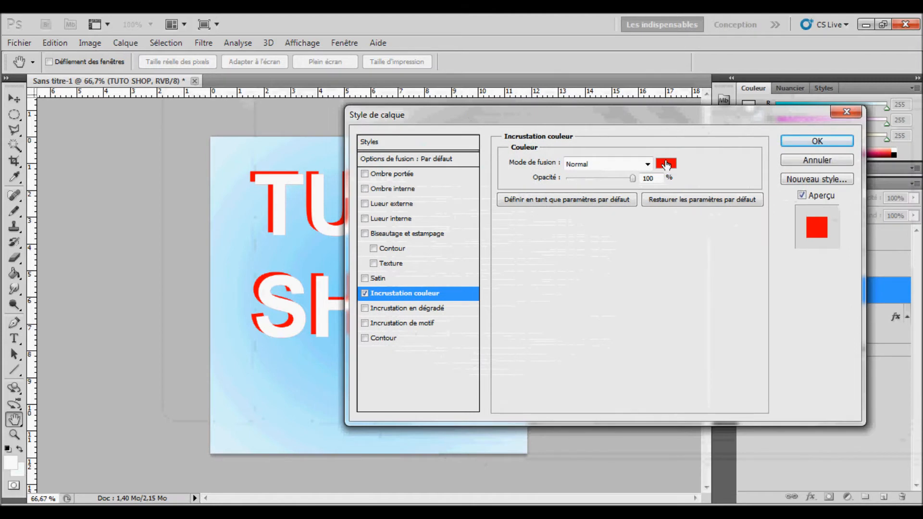
Step: Set the Color Overlay's colour to blue #0072ff and apply the layer style
{"action": "left_click", "coordinate": [666, 164]}
{"action": "mouse_move", "coordinate": [654, 208]}
{"action": "left_mouse_down"}
{"action": "mouse_move", "coordinate": [653, 224]}
{"action": "mouse_move", "coordinate": [653, 207]}
{"action": "left_mouse_up"}
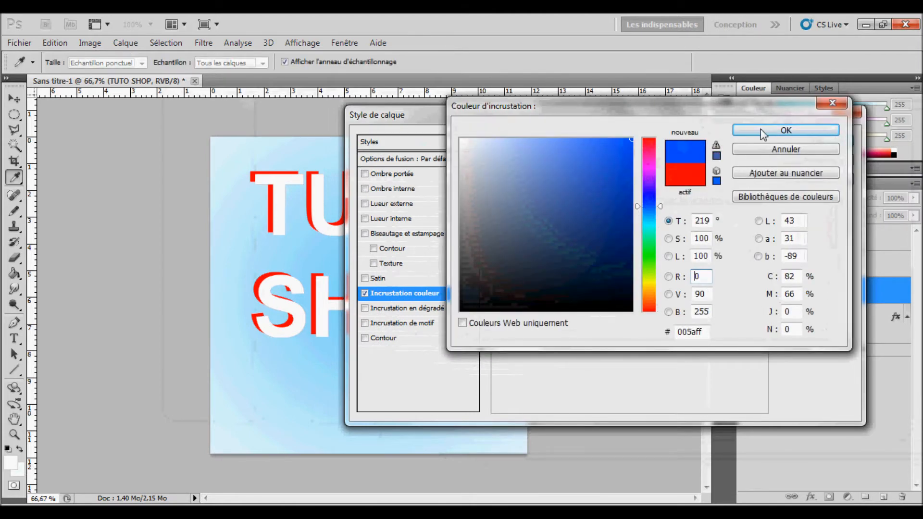
{"action": "left_click", "coordinate": [761, 129]}
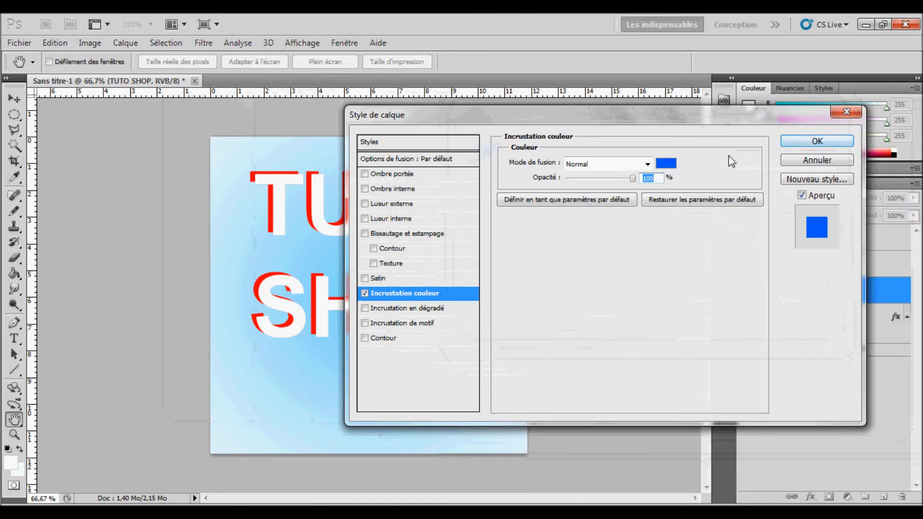
{"action": "left_click", "coordinate": [667, 164]}
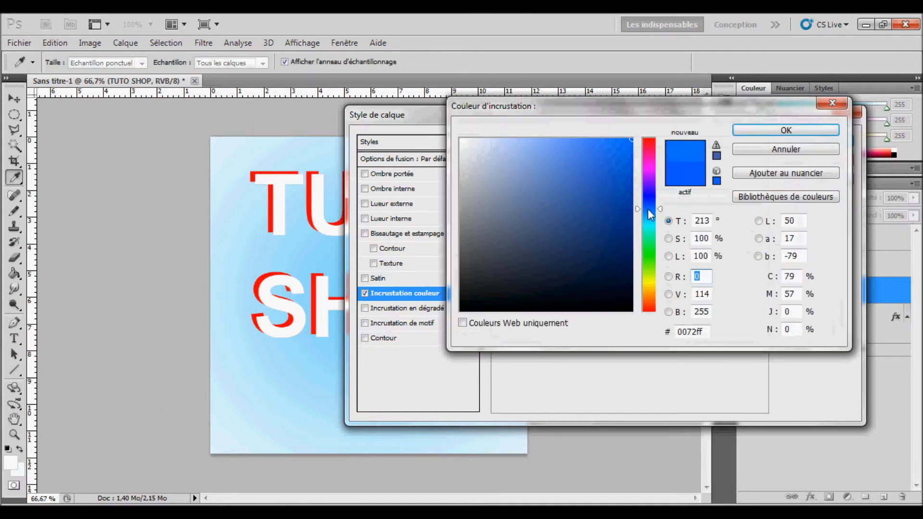
{"action": "left_click", "coordinate": [777, 126]}
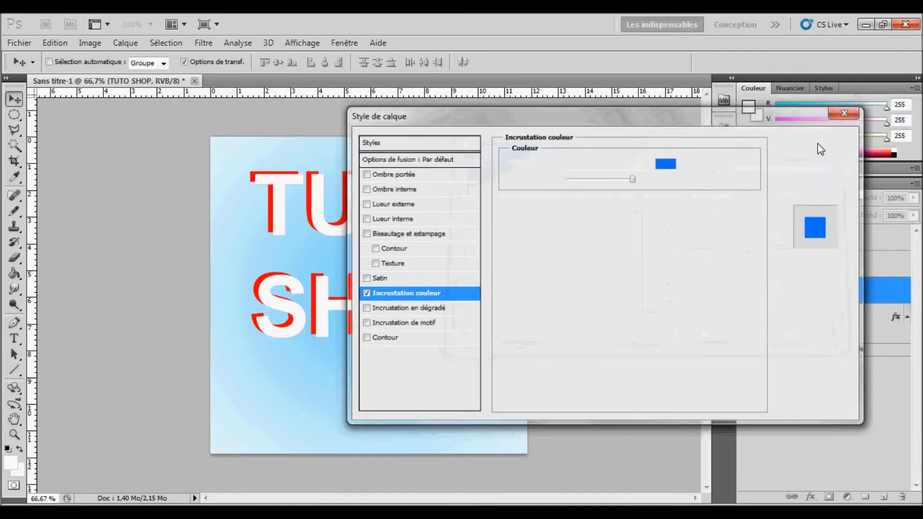
{"action": "left_click", "coordinate": [821, 149]}
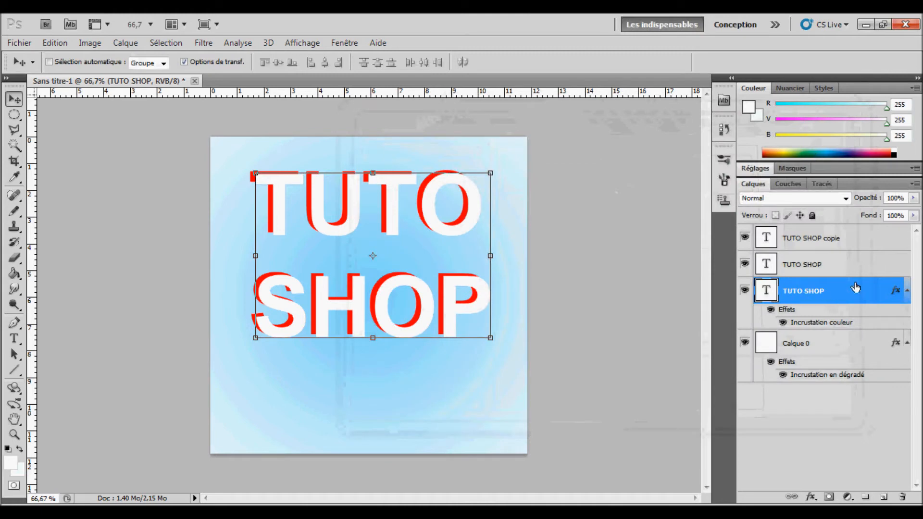
Step: Offset the blue text up and to the left so it extends slightly beyond the red text
{"action": "left_click_drag", "start_coordinate": [476, 315], "coordinate": [463, 308]}
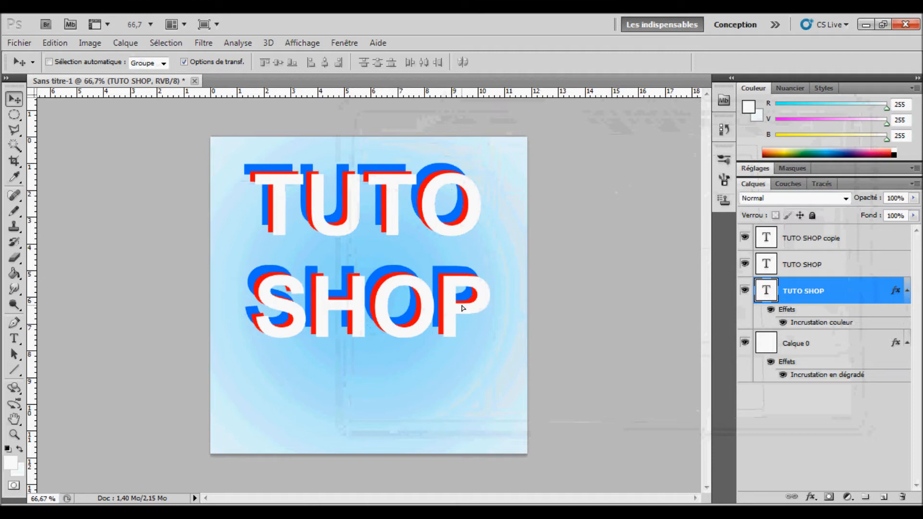
{"action": "key", "text": "Down"}
{"action": "key", "text": "Down"}
{"action": "key", "text": "Down"}
{"action": "key", "text": "Down"}
{"action": "key", "text": "Down"}
{"action": "key", "text": "Down"}
{"action": "key", "text": "Down"}
{"action": "key", "text": "Down"}
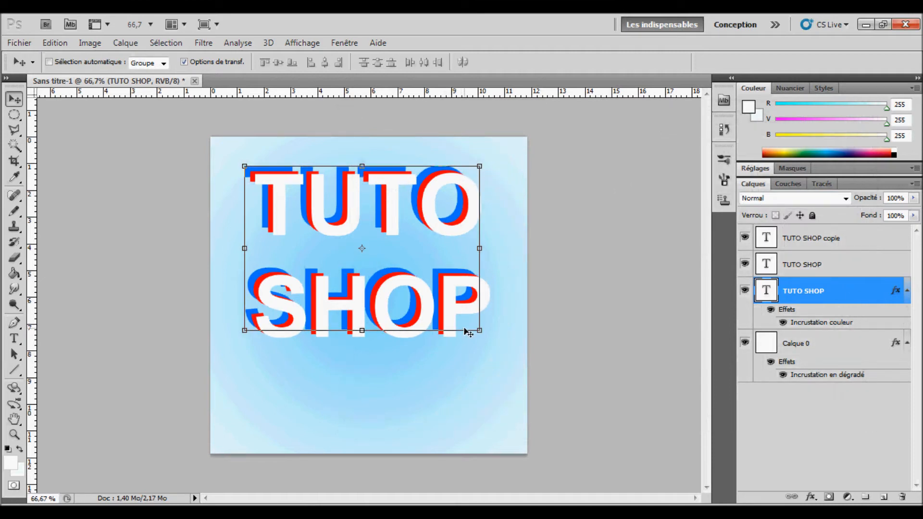
{"action": "key", "text": "Right"}
{"action": "key", "text": "Right"}
{"action": "key", "text": "Right"}
{"action": "key", "text": "Right"}
{"action": "key", "text": "Right"}
{"action": "key", "text": "Right"}
{"action": "key", "text": "Right"}
{"action": "key", "text": "Right"}
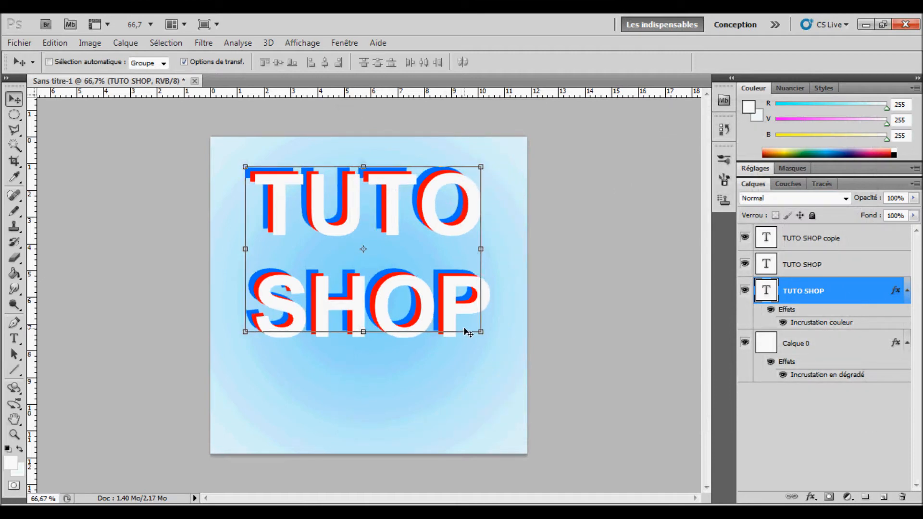
{"action": "key", "text": "Left"}
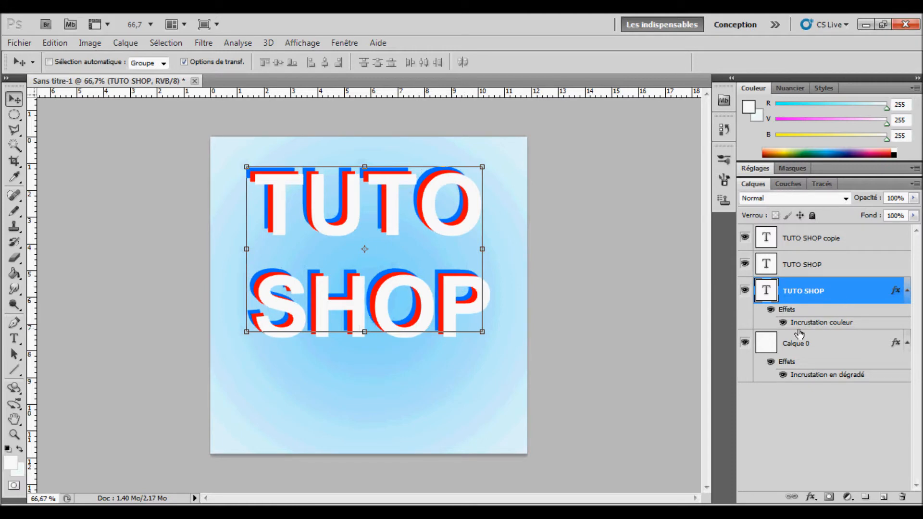
Step: Reduce the opacity of the blue text layer to 54% and of the red text layer to 68%
{"action": "left_click", "coordinate": [913, 198]}
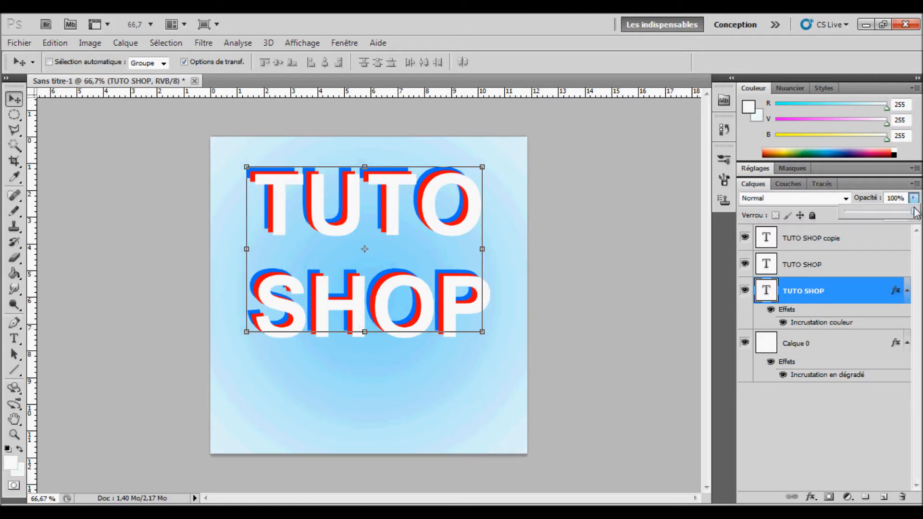
{"action": "left_click_drag", "start_coordinate": [915, 215], "coordinate": [887, 212]}
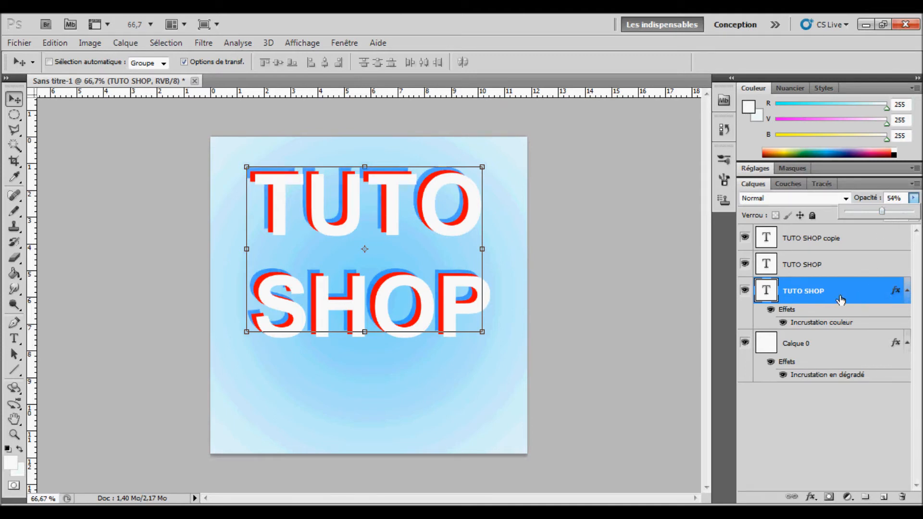
{"action": "left_click", "coordinate": [837, 267]}
{"action": "left_click", "coordinate": [914, 197]}
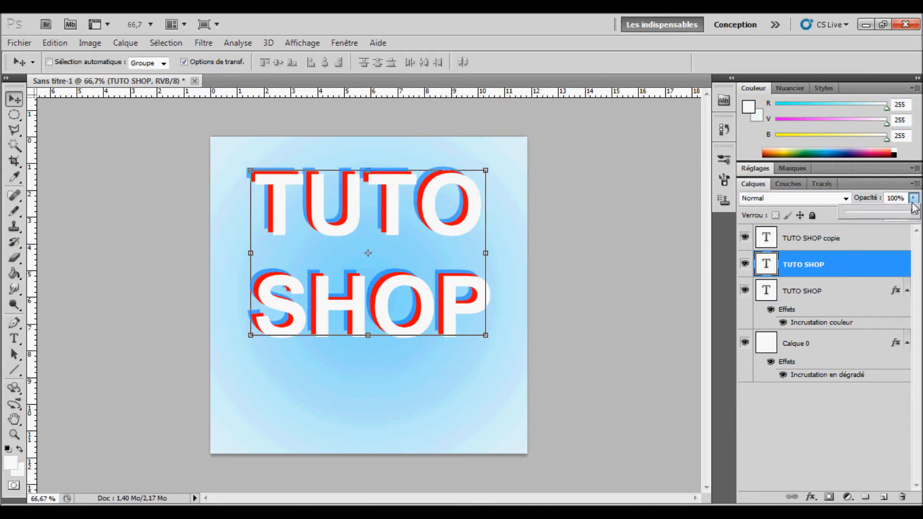
{"action": "left_click_drag", "start_coordinate": [912, 212], "coordinate": [895, 217]}
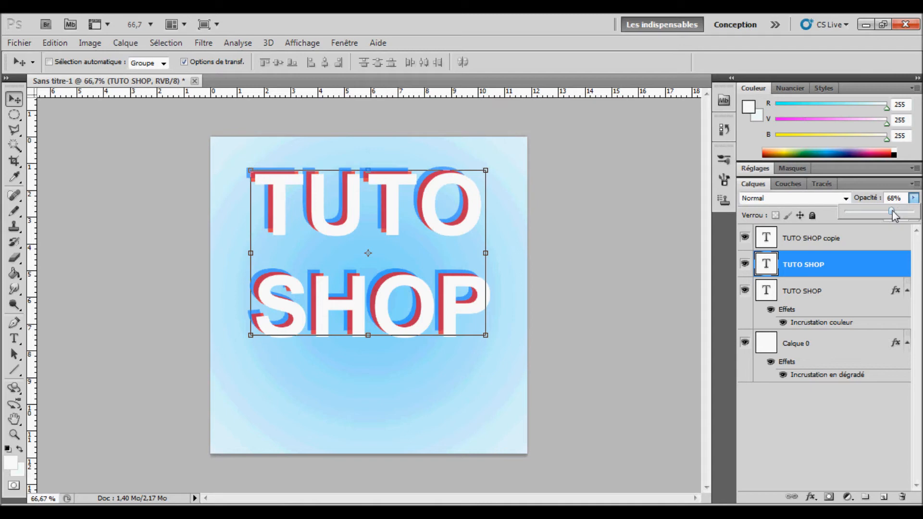
Step: Slightly lower the red text layer's opacity and move all three TUTO SHOP text layers together down towards the canvas centre
{"action": "left_click_drag", "start_coordinate": [893, 210], "coordinate": [889, 209]}
{"action": "left_click", "coordinate": [837, 418]}
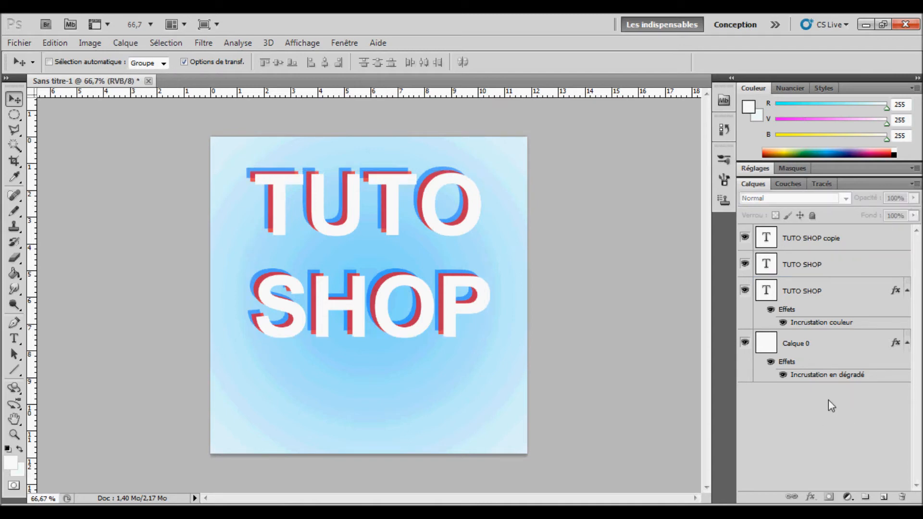
{"action": "left_click", "coordinate": [814, 295]}
{"action": "left_click", "coordinate": [823, 243], "text": "shift"}
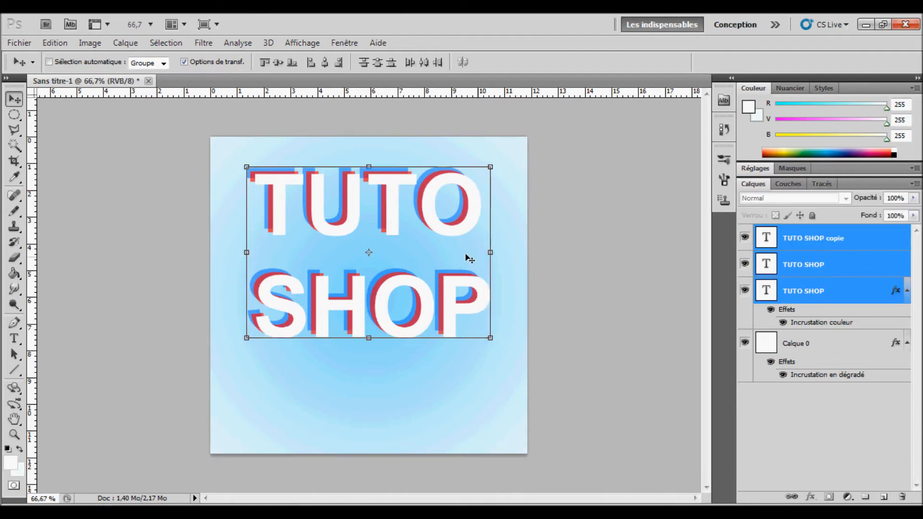
{"action": "left_click_drag", "start_coordinate": [445, 236], "coordinate": [446, 257]}
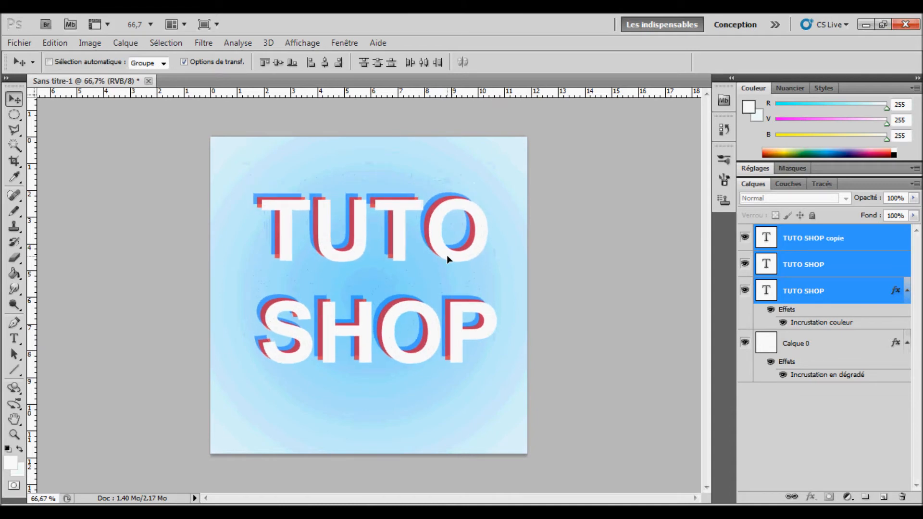
Step: Start a new text layer above the other layers near the canvas's lower-left corner, with a font size of 24 pt
{"action": "left_click", "coordinate": [806, 348]}
{"action": "left_click", "coordinate": [811, 242]}
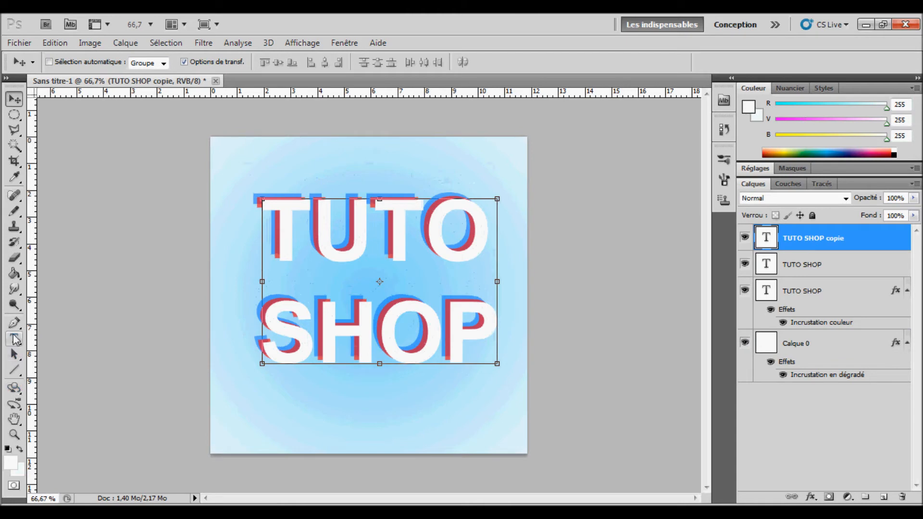
{"action": "left_click", "coordinate": [14, 338]}
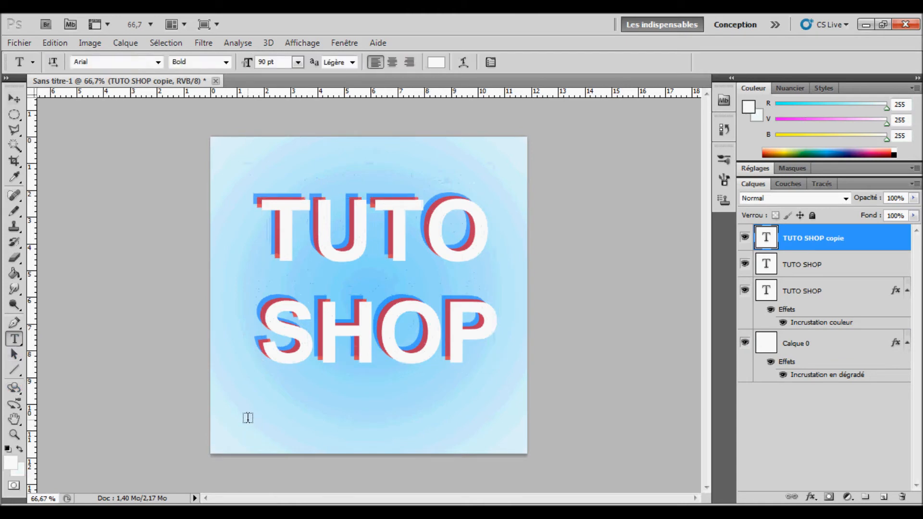
{"action": "left_click", "coordinate": [243, 422]}
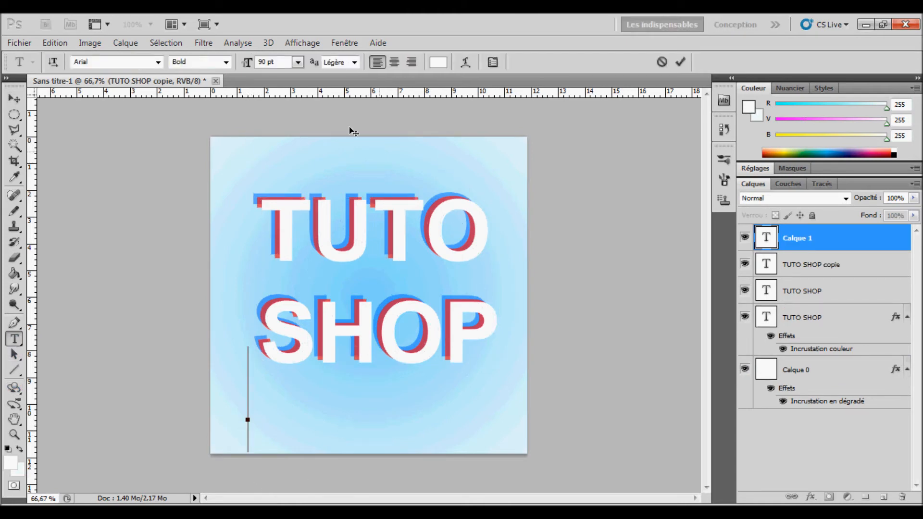
{"action": "left_click", "coordinate": [298, 62]}
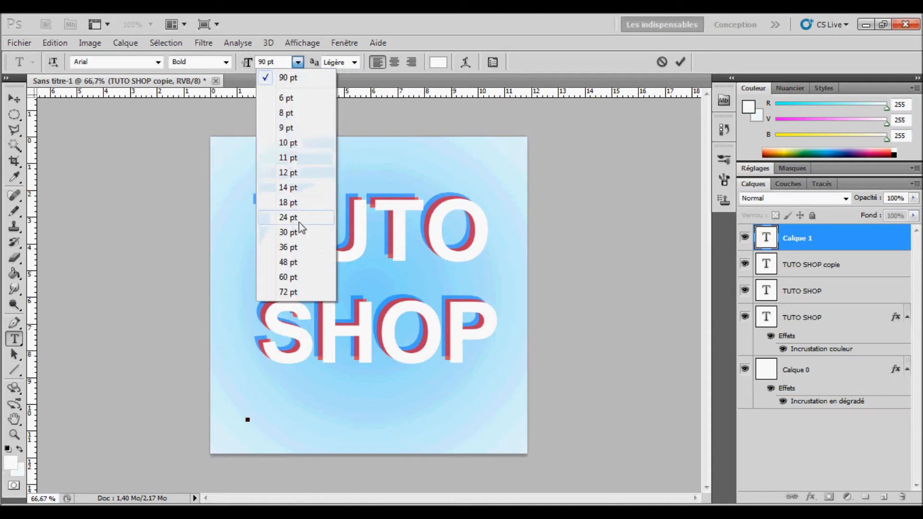
{"action": "left_click", "coordinate": [293, 278]}
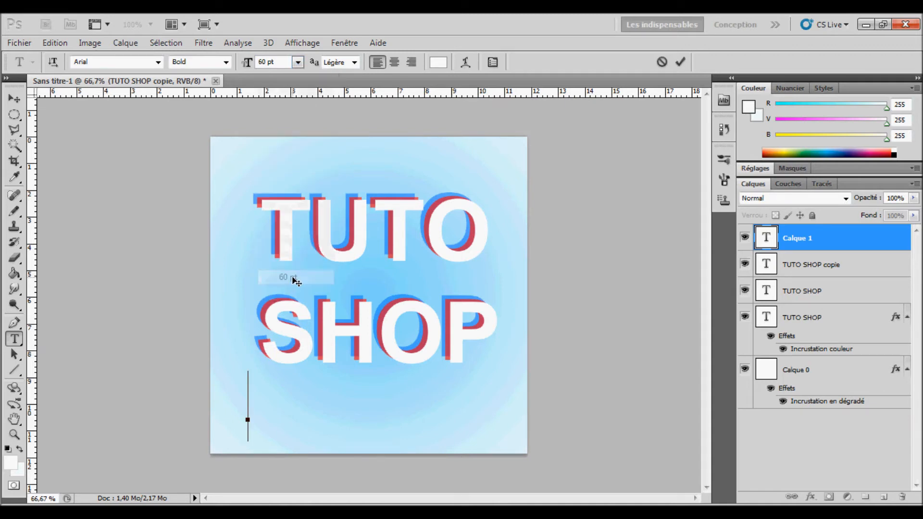
{"action": "left_click", "coordinate": [298, 62]}
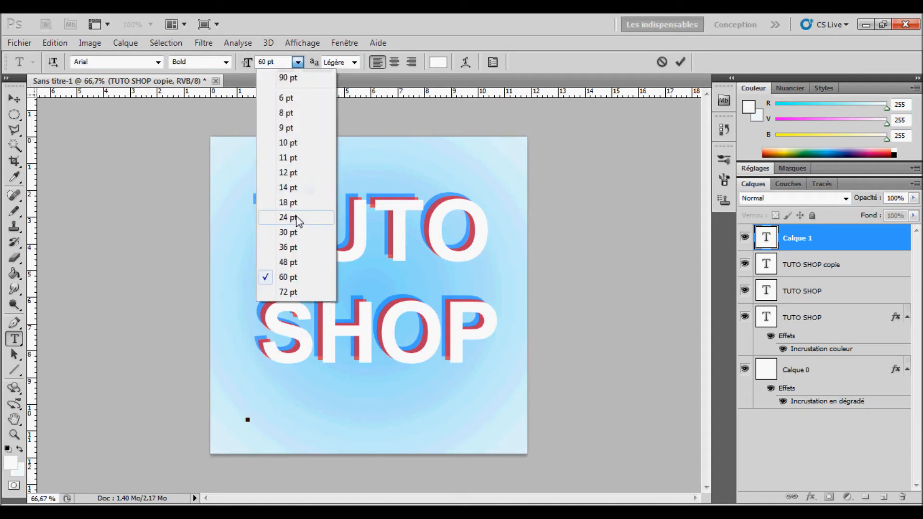
{"action": "left_click", "coordinate": [289, 218]}
{"action": "type", "text": "ww"}
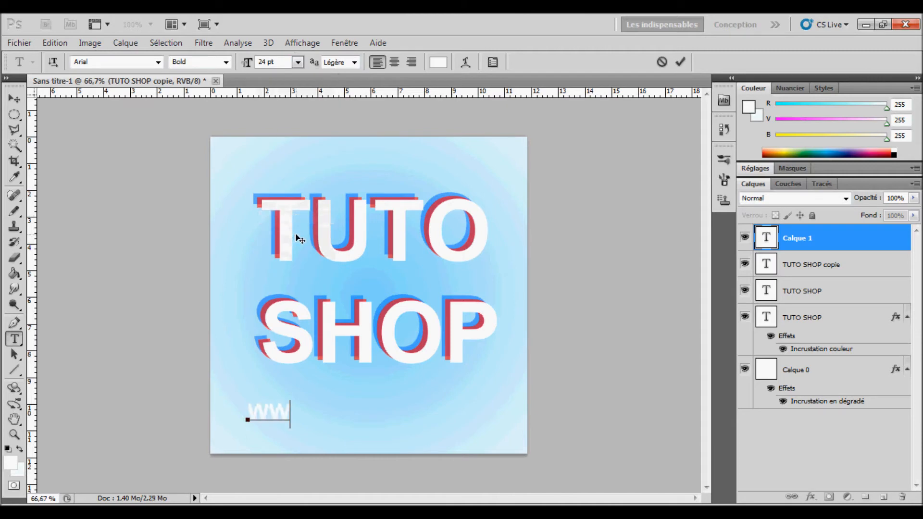
{"action": "type", "text": "w"}
{"action": "type", "text": ".TUTOSH"}
{"action": "type", "text": "OP"}
{"action": "key", "text": "BackSpace"}
{"action": "key", "text": "BackSpace"}
{"action": "key", "text": "Left"}
{"action": "key", "text": "Left"}
{"action": "key", "text": "Left"}
{"action": "key", "text": "Left"}
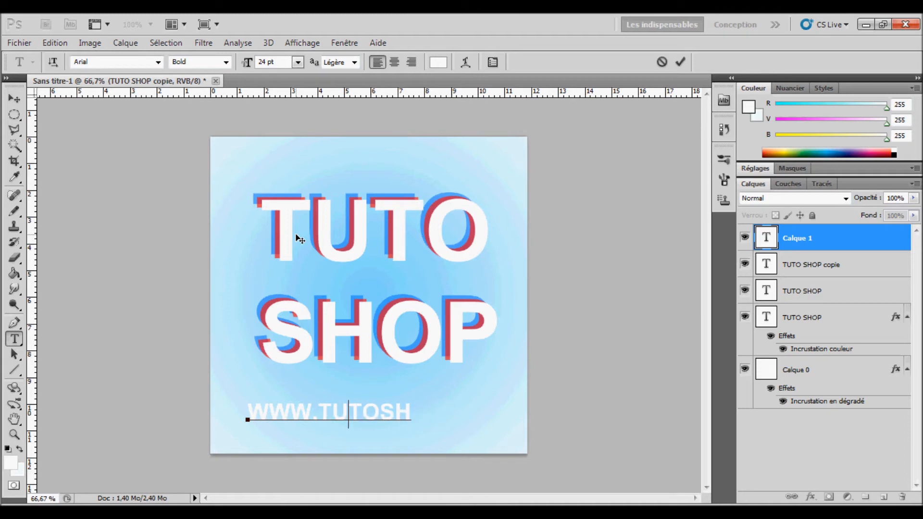
{"action": "key", "text": "ctrl+a"}
{"action": "key", "text": "BackSpace"}
{"action": "type", "text": "WWW.TUTOSHOP.COMU"}
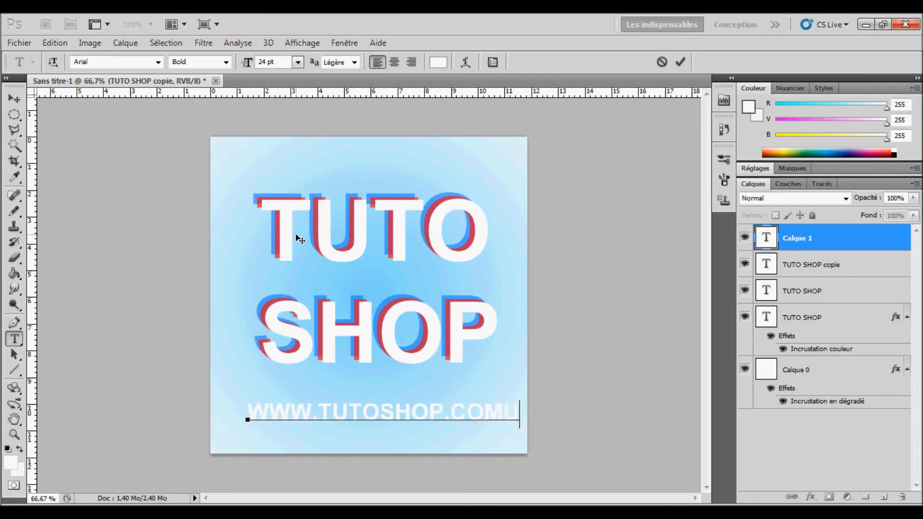
{"action": "type", "text": "NCO"}
Step: Reduce the whole web address to 18 pt and shift it slightly left and up to fit below the word SHOP
{"action": "left_click_drag", "start_coordinate": [611, 411], "coordinate": [212, 210]}
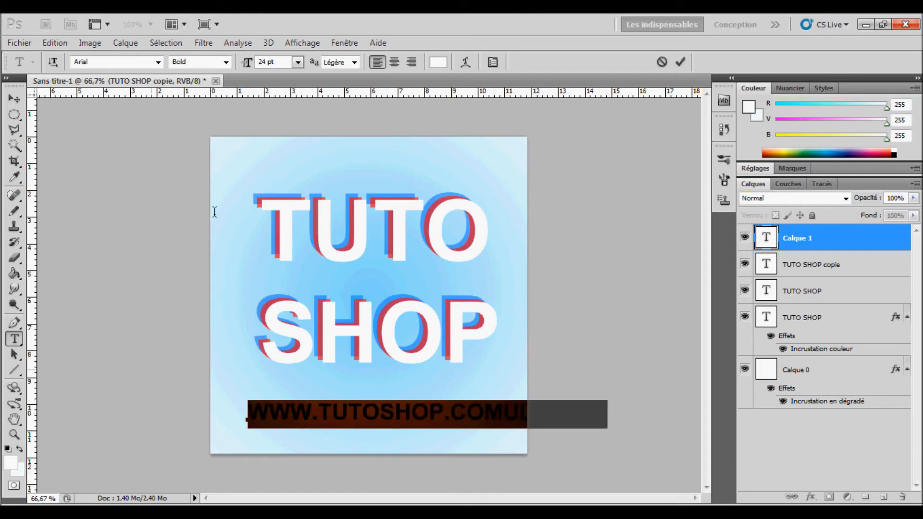
{"action": "left_click", "coordinate": [299, 63]}
{"action": "left_click", "coordinate": [309, 189]}
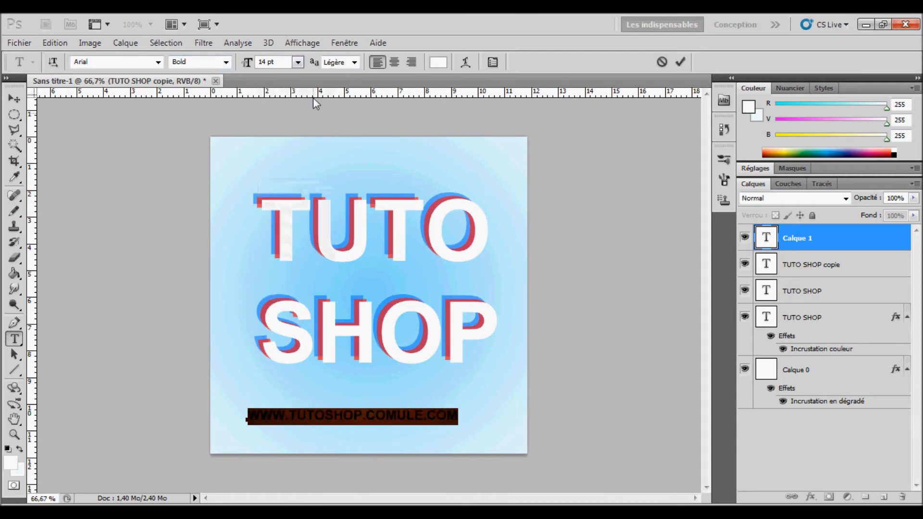
{"action": "left_click", "coordinate": [298, 62]}
{"action": "left_click", "coordinate": [299, 202]}
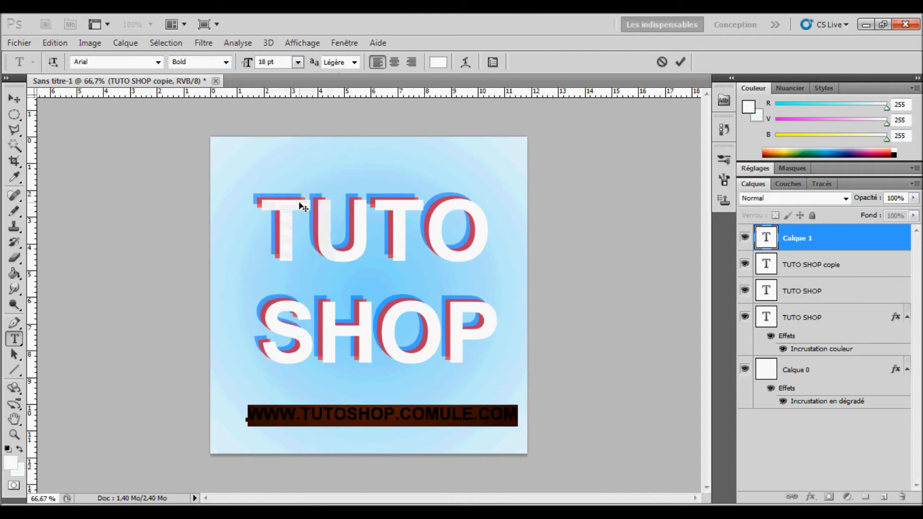
{"action": "left_click", "coordinate": [14, 98]}
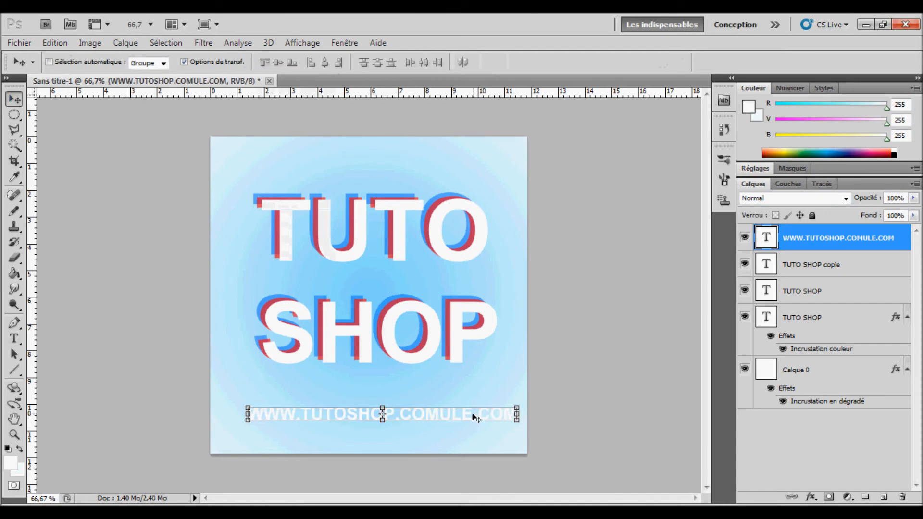
{"action": "left_click_drag", "start_coordinate": [476, 418], "coordinate": [462, 419]}
{"action": "mouse_move", "coordinate": [463, 399]}
{"action": "left_mouse_down"}
{"action": "mouse_move", "coordinate": [463, 391]}
{"action": "mouse_move", "coordinate": [463, 409]}
{"action": "left_mouse_up"}
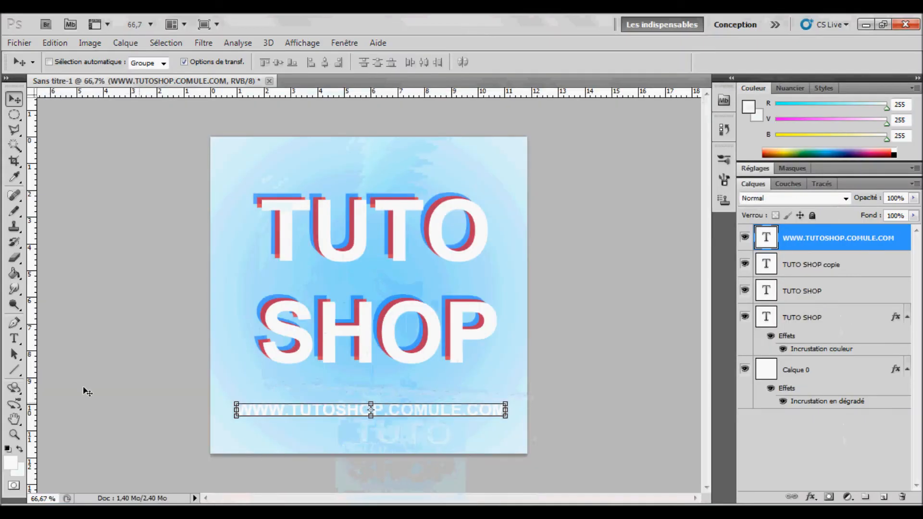
Step: Try the web address at 24 pt and shift the enlarged line left across the canvas
{"action": "left_click", "coordinate": [15, 338]}
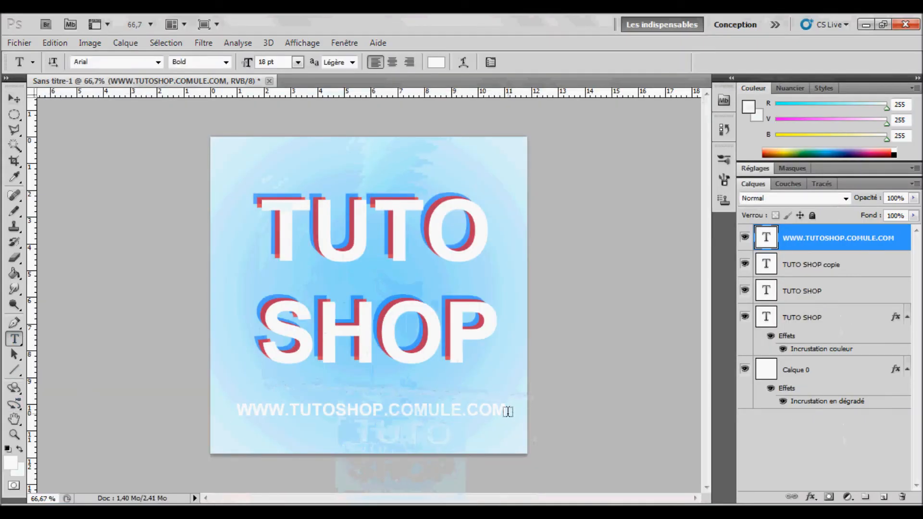
{"action": "left_click_drag", "start_coordinate": [505, 411], "coordinate": [255, 243]}
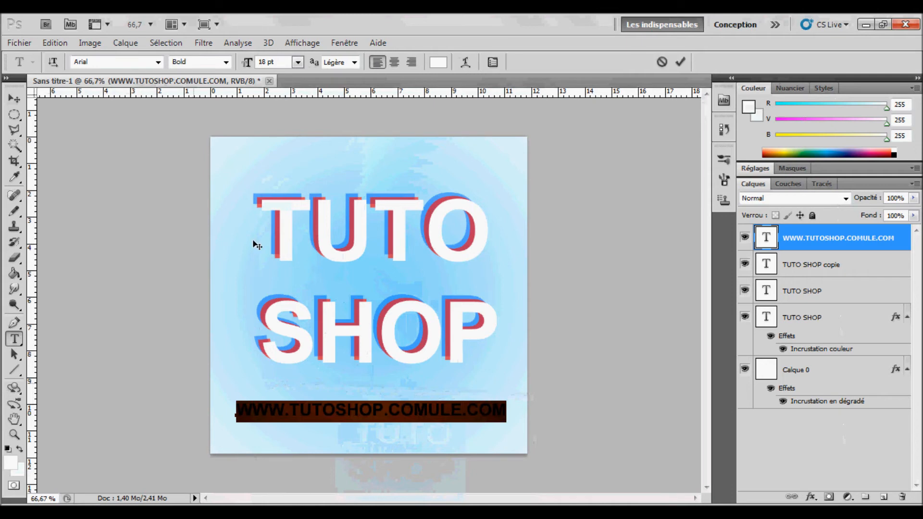
{"action": "left_click", "coordinate": [298, 61]}
{"action": "left_click", "coordinate": [284, 202]}
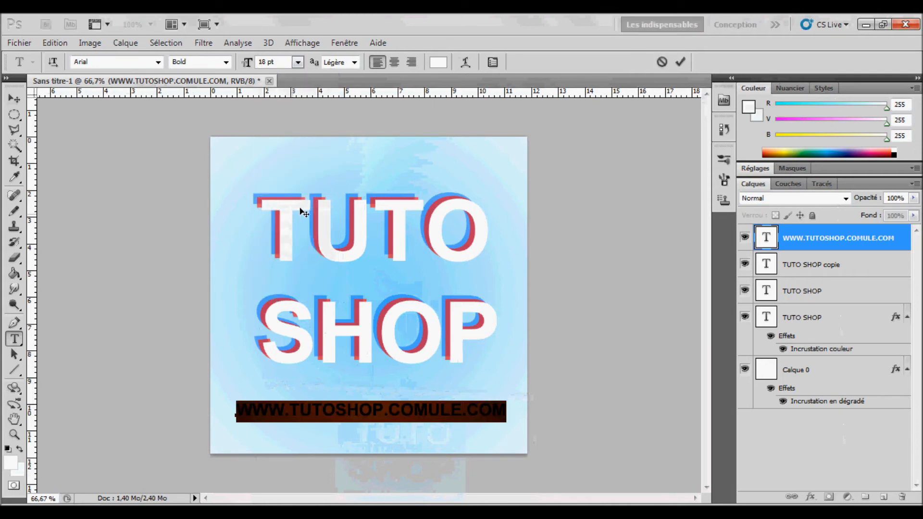
{"action": "left_click", "coordinate": [299, 61]}
{"action": "left_click", "coordinate": [291, 214]}
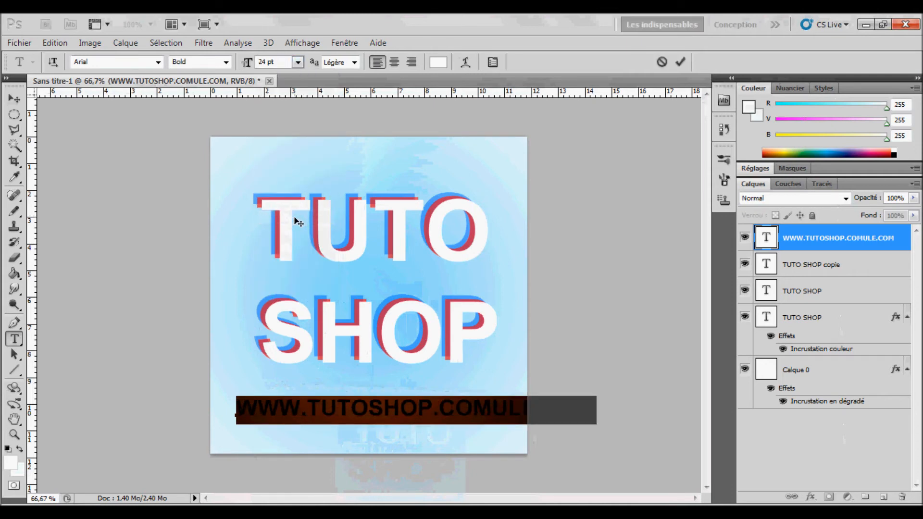
{"action": "left_click", "coordinate": [14, 98]}
{"action": "left_click_drag", "start_coordinate": [487, 410], "coordinate": [452, 419]}
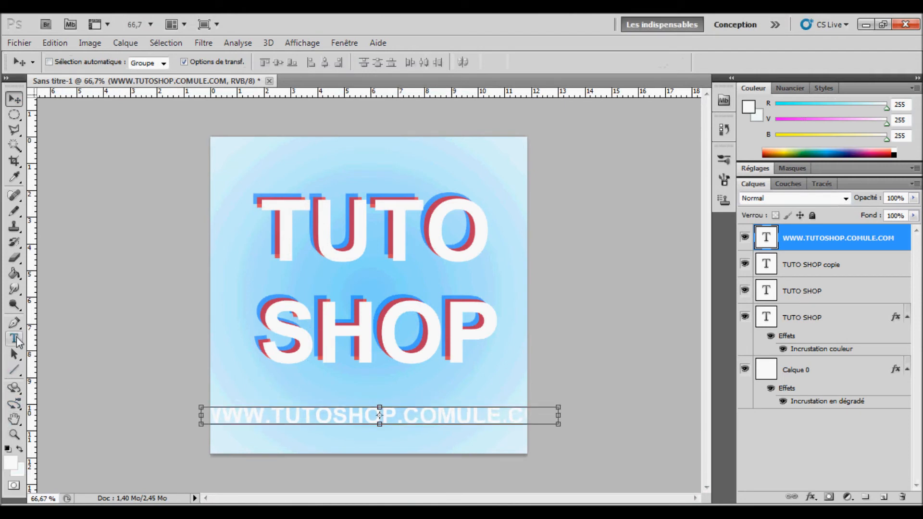
Step: Set every character of the web address to 18 pt and centre the line beneath the word SHOP
{"action": "left_click", "coordinate": [14, 339]}
{"action": "left_click_drag", "start_coordinate": [551, 418], "coordinate": [134, 397]}
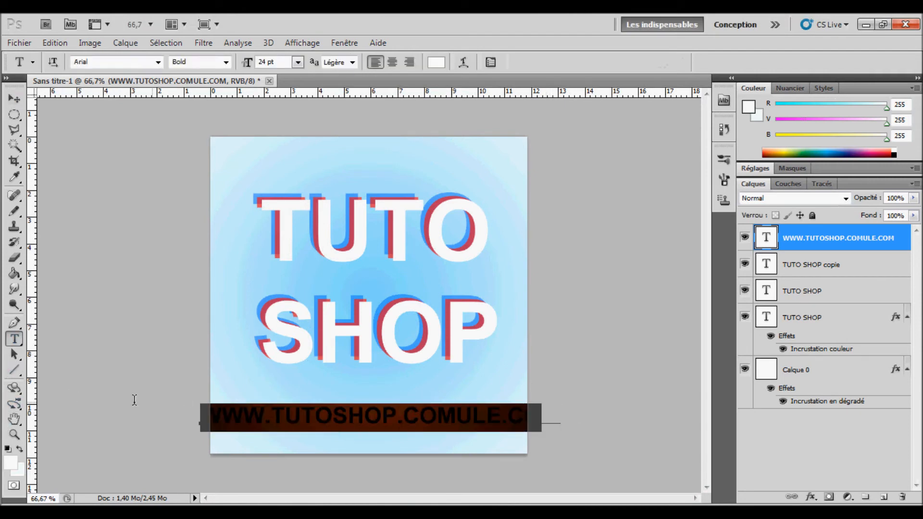
{"action": "left_click", "coordinate": [298, 62]}
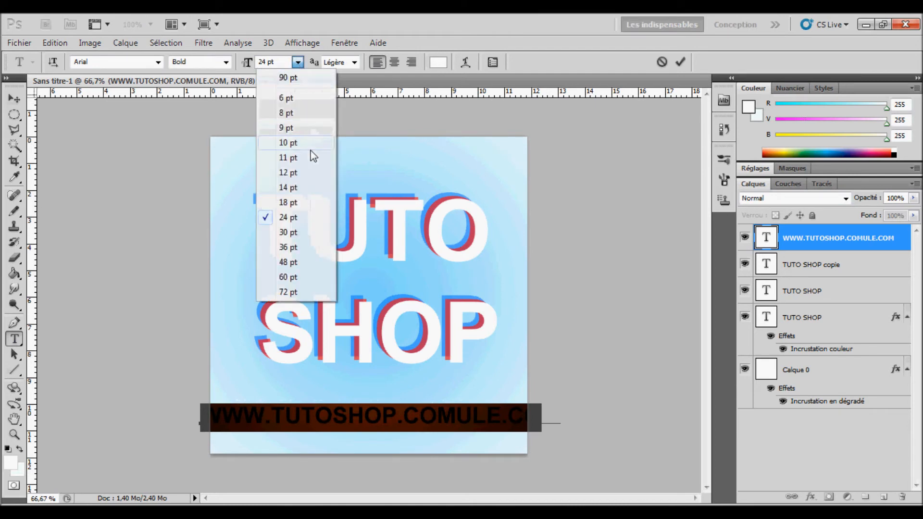
{"action": "left_click", "coordinate": [288, 202]}
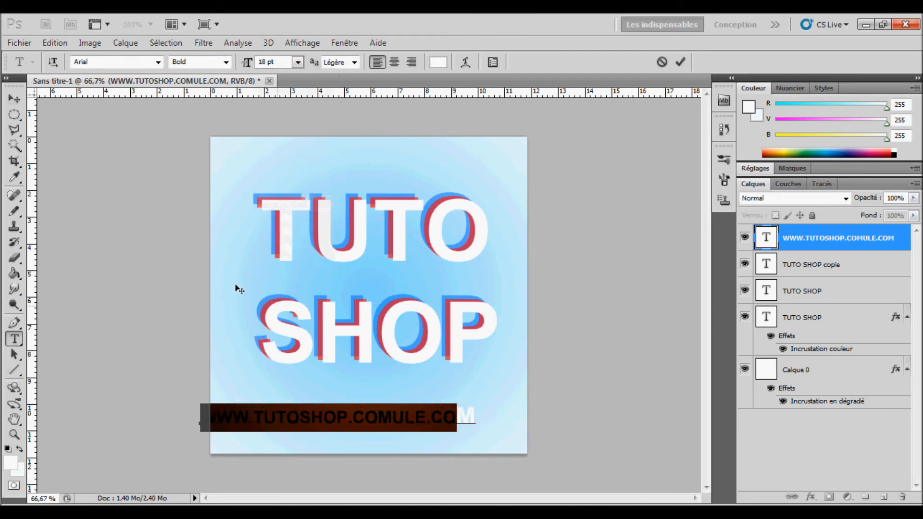
{"action": "left_click_drag", "start_coordinate": [475, 416], "coordinate": [465, 414]}
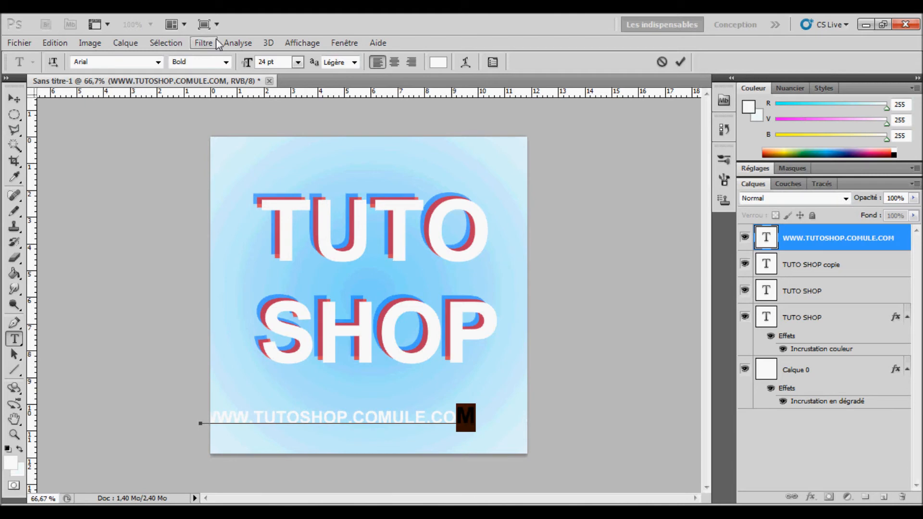
{"action": "left_click", "coordinate": [298, 63]}
{"action": "left_click", "coordinate": [294, 203]}
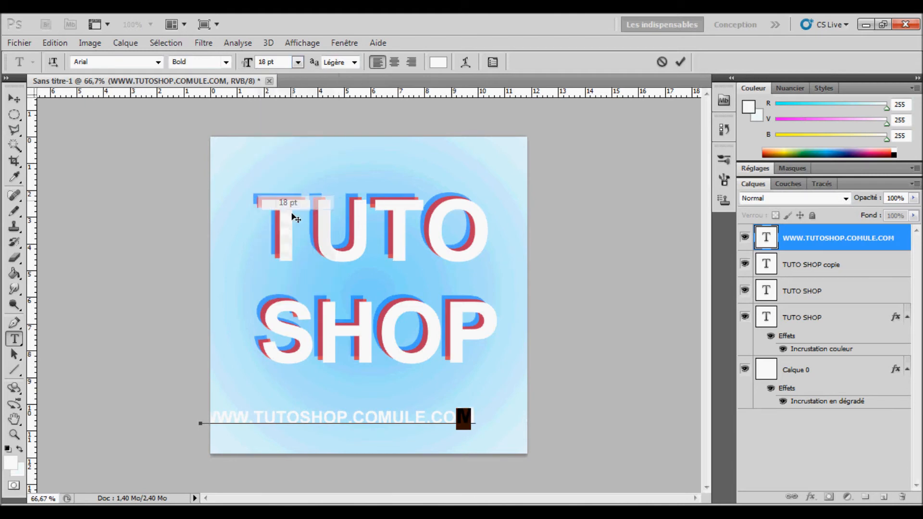
{"action": "left_click", "coordinate": [15, 99]}
{"action": "left_click_drag", "start_coordinate": [442, 425], "coordinate": [469, 405]}
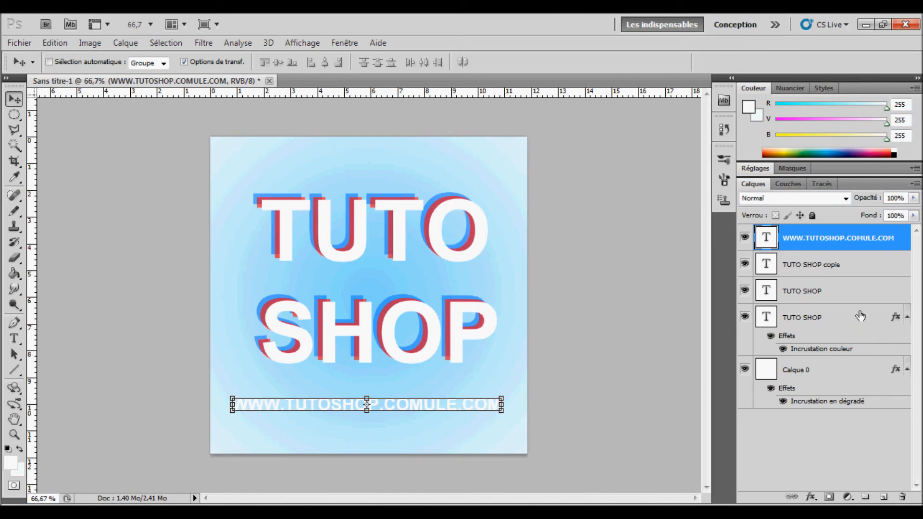
Step: Reposition the background layer's radial Gradient Overlay on the canvas, placing its blue centre near the middle between TUTO and SHOP
{"action": "double_click", "coordinate": [853, 369]}
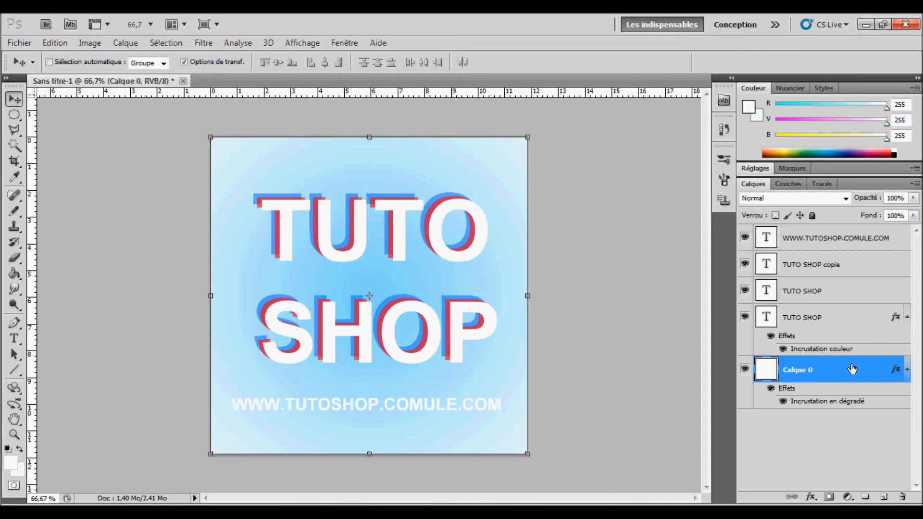
{"action": "left_click", "coordinate": [422, 310]}
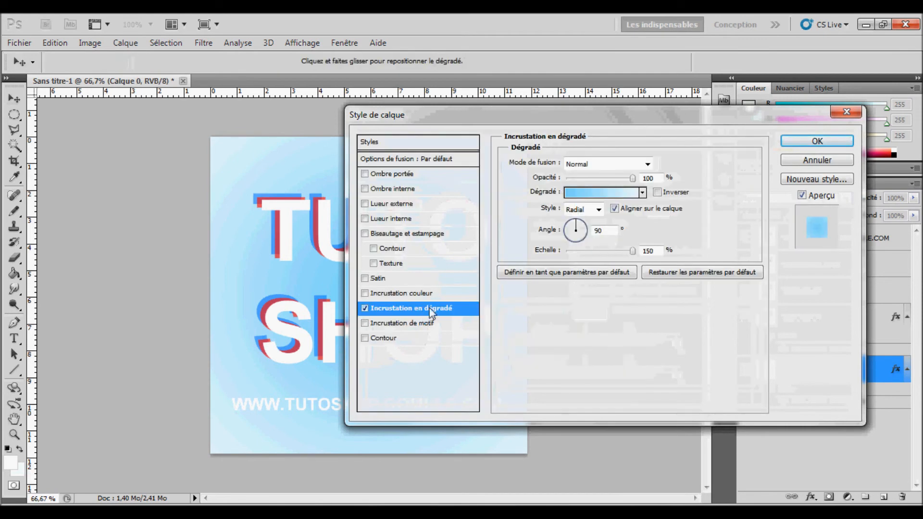
{"action": "left_click_drag", "start_coordinate": [495, 121], "coordinate": [702, 117]}
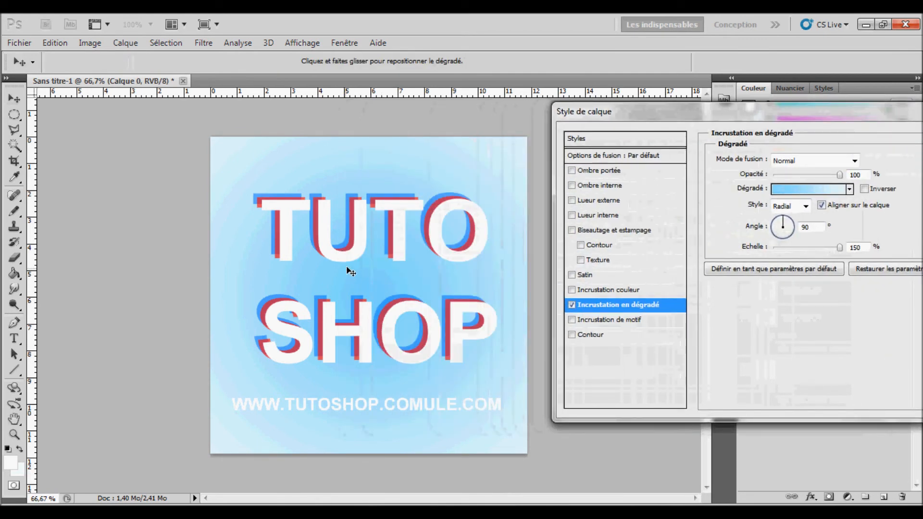
{"action": "left_click_drag", "start_coordinate": [375, 301], "coordinate": [369, 395]}
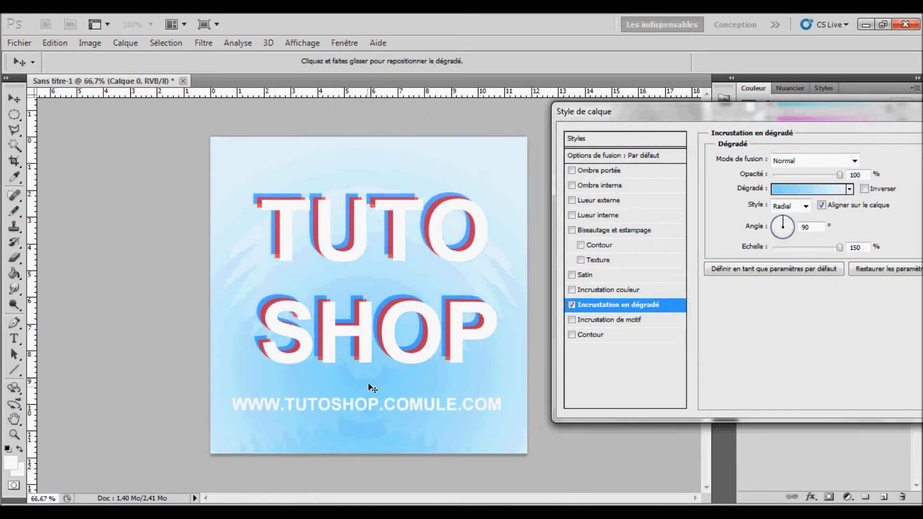
{"action": "left_click_drag", "start_coordinate": [382, 370], "coordinate": [362, 253]}
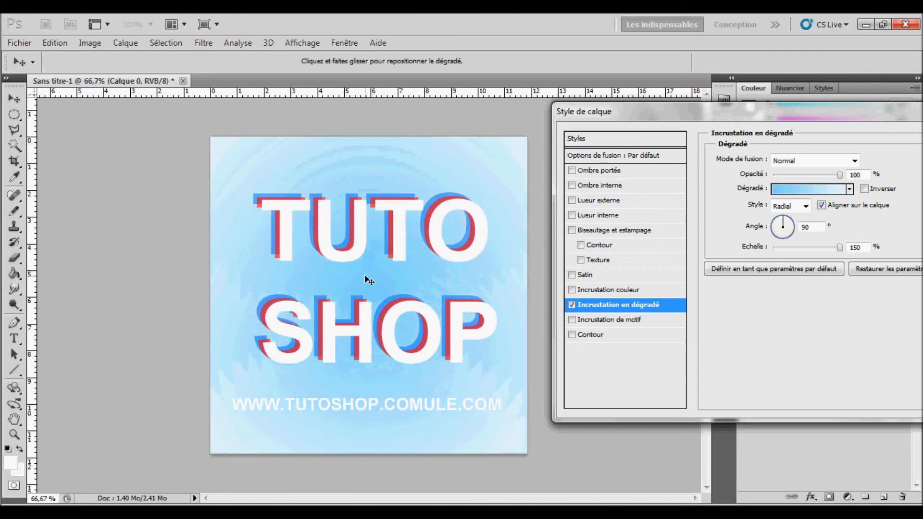
Step: Change the end colour stop of the background's radial gradient to a slightly stronger light blue
{"action": "left_click", "coordinate": [813, 188]}
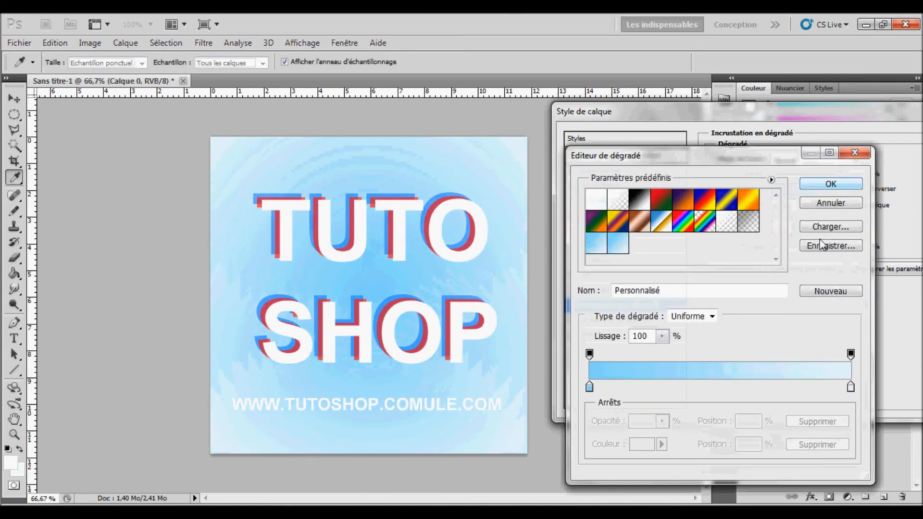
{"action": "left_click", "coordinate": [851, 387]}
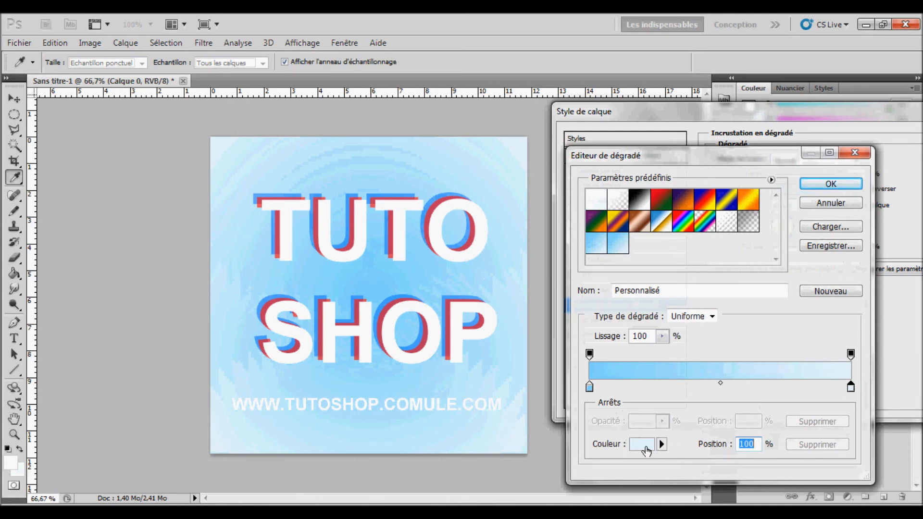
{"action": "left_click", "coordinate": [643, 444]}
{"action": "mouse_move", "coordinate": [505, 157]}
{"action": "left_mouse_down"}
{"action": "mouse_move", "coordinate": [508, 130]}
{"action": "mouse_move", "coordinate": [498, 140]}
{"action": "left_mouse_up"}
{"action": "left_click", "coordinate": [525, 141]}
{"action": "left_click", "coordinate": [804, 150]}
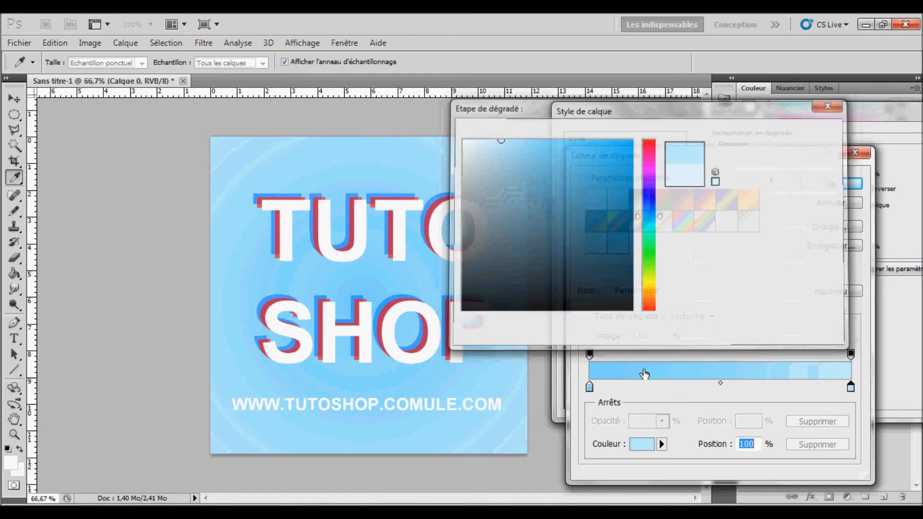
Step: Set the gradient's starting colour stop to the brighter blue #4fcbff and apply the Gradient Overlay to the background layer
{"action": "left_click", "coordinate": [590, 388]}
{"action": "left_click", "coordinate": [641, 445]}
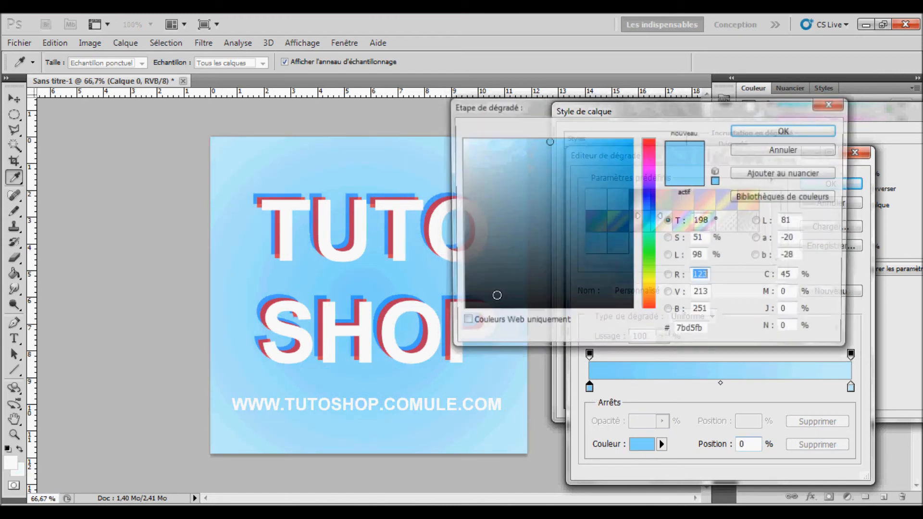
{"action": "mouse_move", "coordinate": [563, 153]}
{"action": "left_mouse_down"}
{"action": "mouse_move", "coordinate": [556, 140]}
{"action": "mouse_move", "coordinate": [581, 139]}
{"action": "left_mouse_up"}
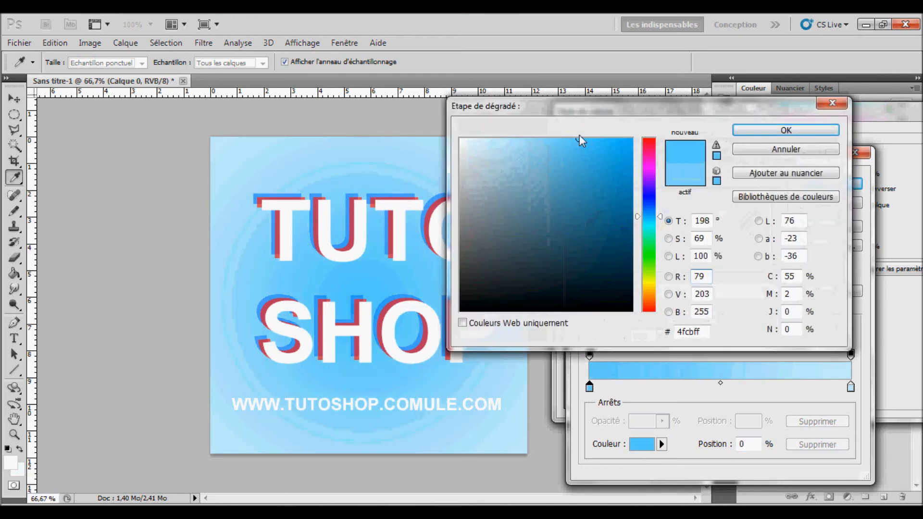
{"action": "left_click", "coordinate": [771, 134]}
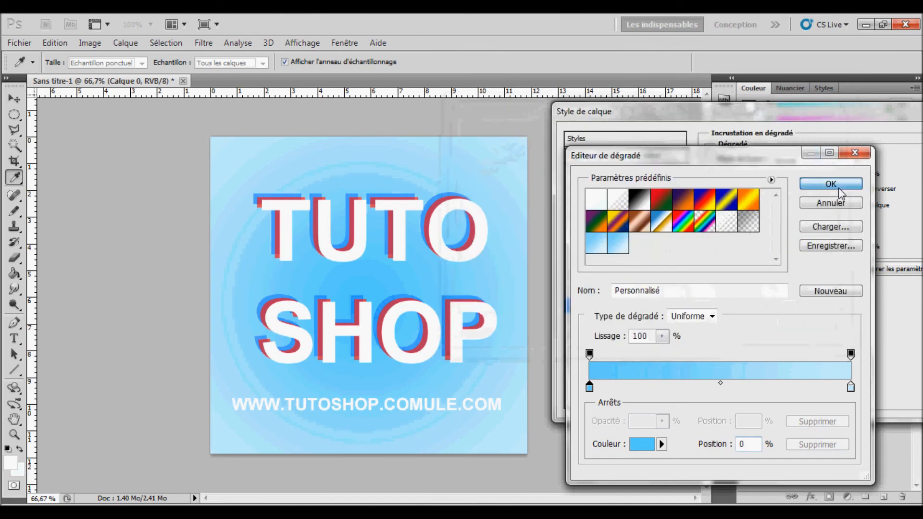
{"action": "left_click", "coordinate": [831, 183]}
{"action": "left_click_drag", "start_coordinate": [721, 111], "coordinate": [379, 101]}
{"action": "left_click", "coordinate": [658, 129]}
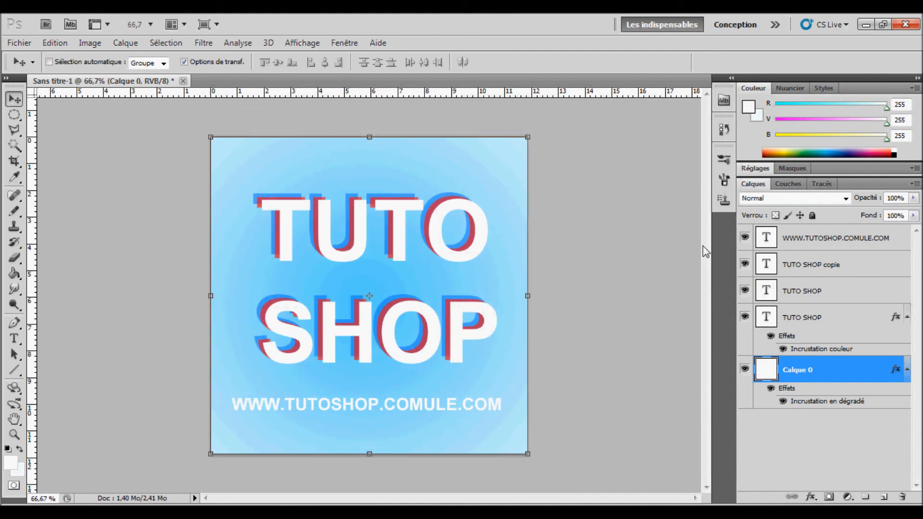
Step: Add a new layer above the web address text and fill it entirely with black
{"action": "left_click", "coordinate": [836, 238]}
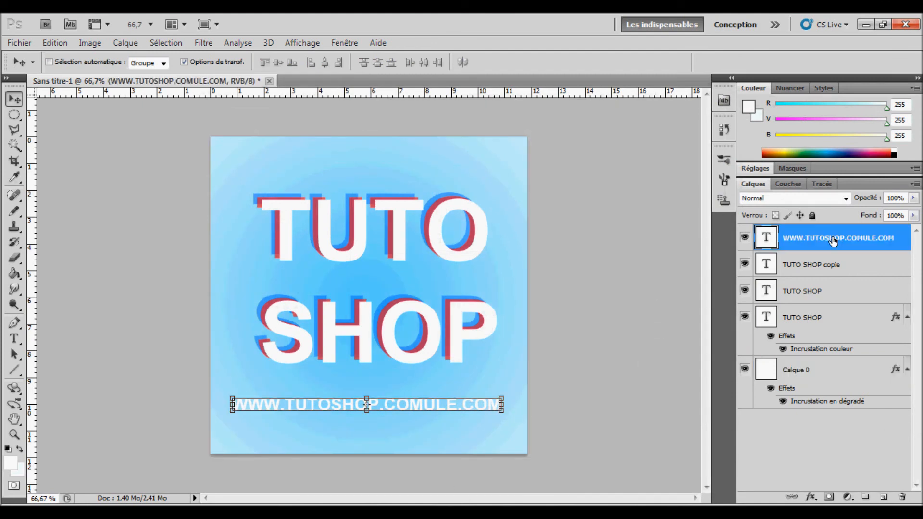
{"action": "left_click", "coordinate": [884, 497]}
{"action": "left_click", "coordinate": [15, 273]}
{"action": "left_click", "coordinate": [8, 450]}
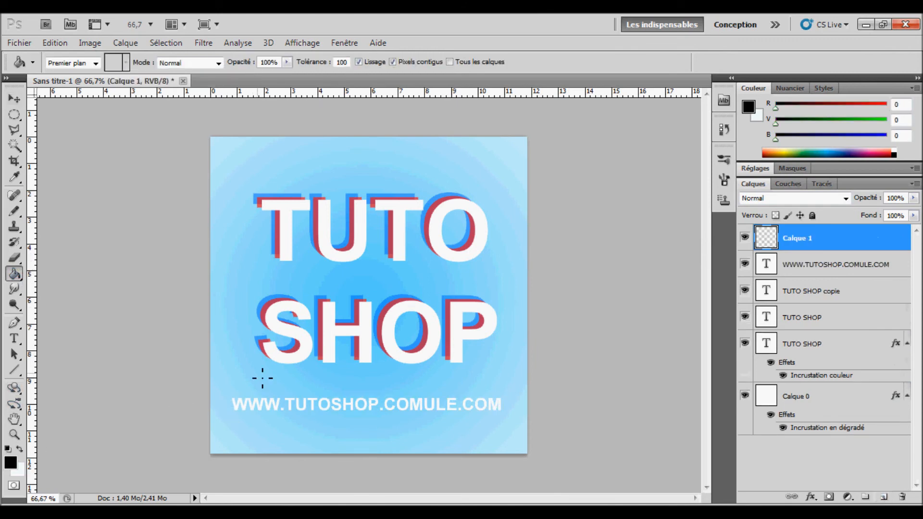
{"action": "left_click", "coordinate": [263, 379]}
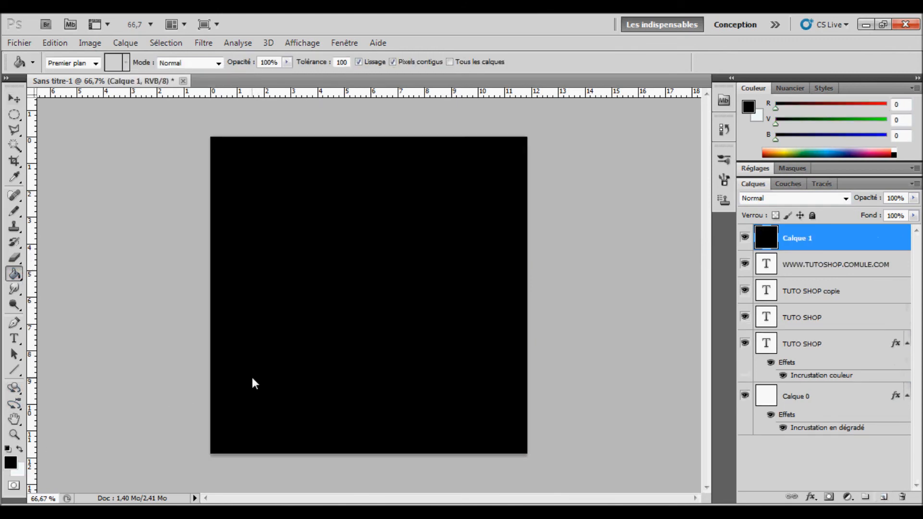
Step: Render a 50-300 mm Halo flare at 111% brightness in the black layer's upper-left corner and set the layer's blending mode to Densité couleur -
{"action": "left_click", "coordinate": [203, 43]}
{"action": "mouse_move", "coordinate": [300, 257]}
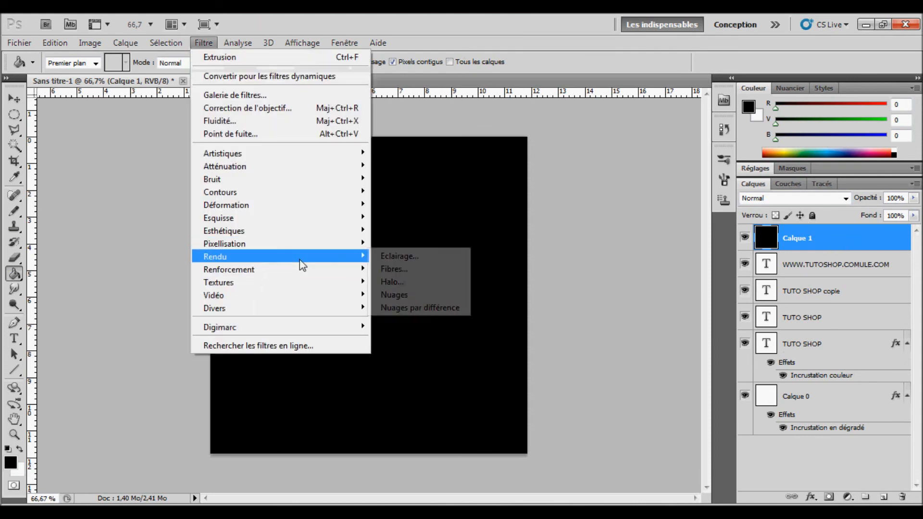
{"action": "left_click", "coordinate": [419, 283]}
{"action": "left_click_drag", "start_coordinate": [404, 175], "coordinate": [376, 152]}
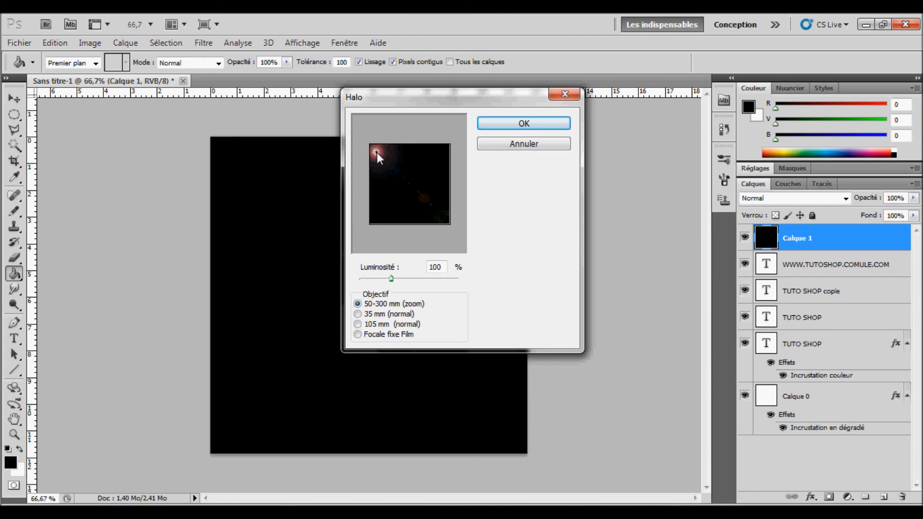
{"action": "left_click_drag", "start_coordinate": [391, 279], "coordinate": [394, 278]}
{"action": "left_click", "coordinate": [495, 120]}
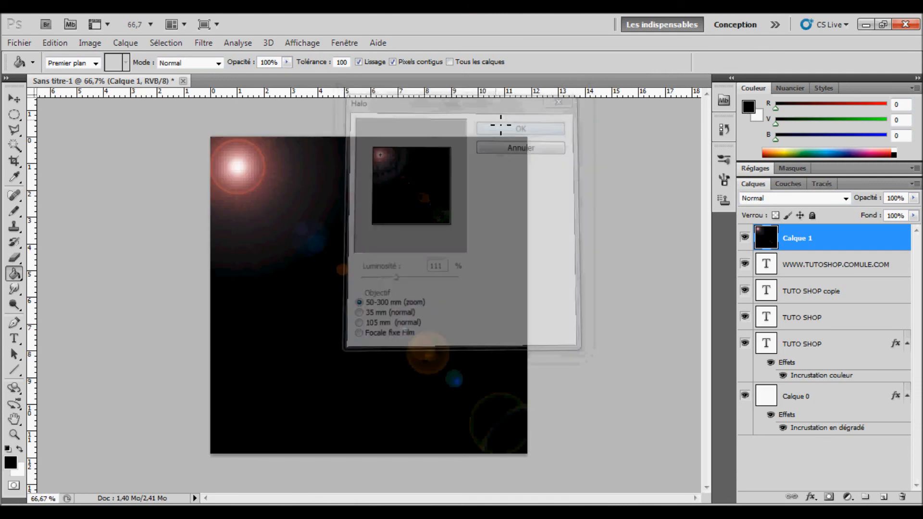
{"action": "left_click", "coordinate": [846, 198]}
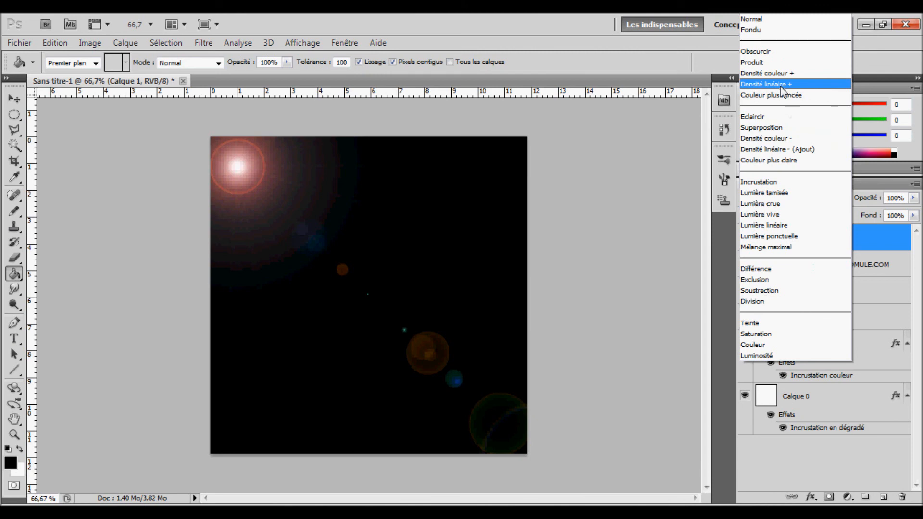
{"action": "left_click", "coordinate": [780, 138]}
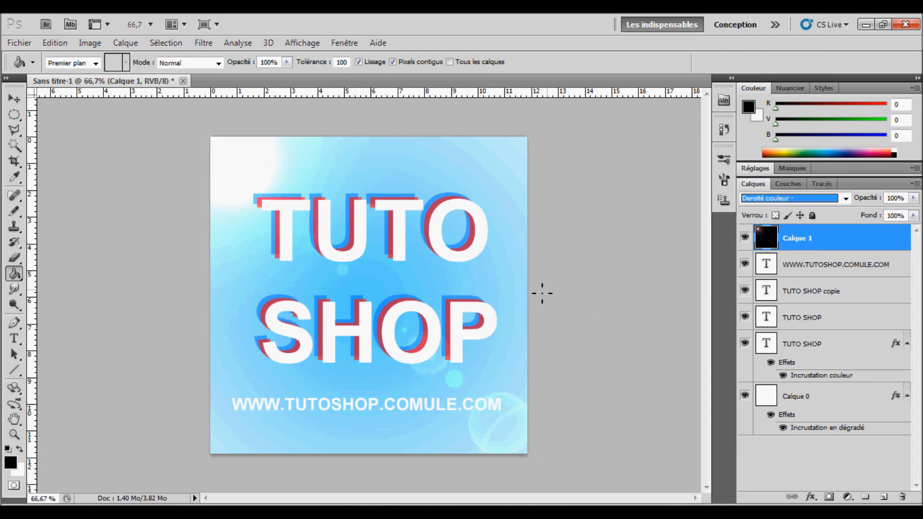
Step: Select the middle TUTO SHOP text layer, directly beneath the white copy
{"action": "left_click", "coordinate": [859, 343]}
{"action": "left_click", "coordinate": [858, 317]}
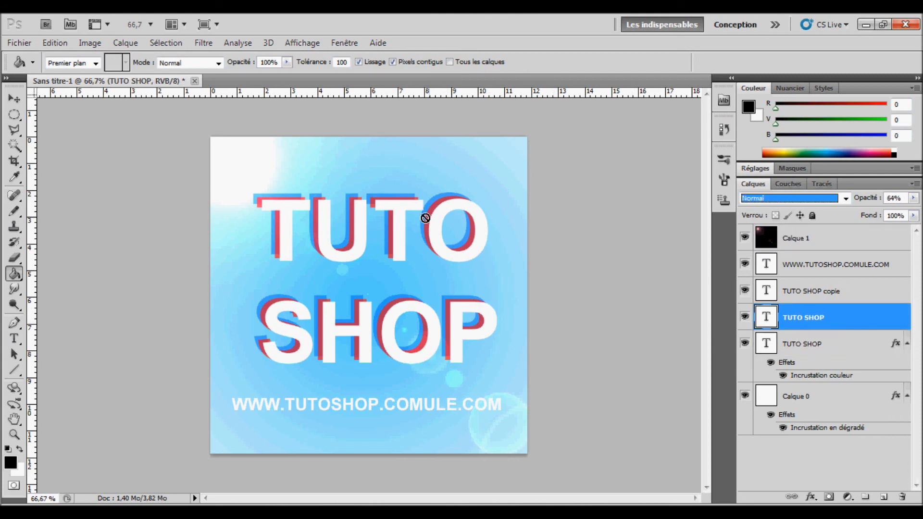